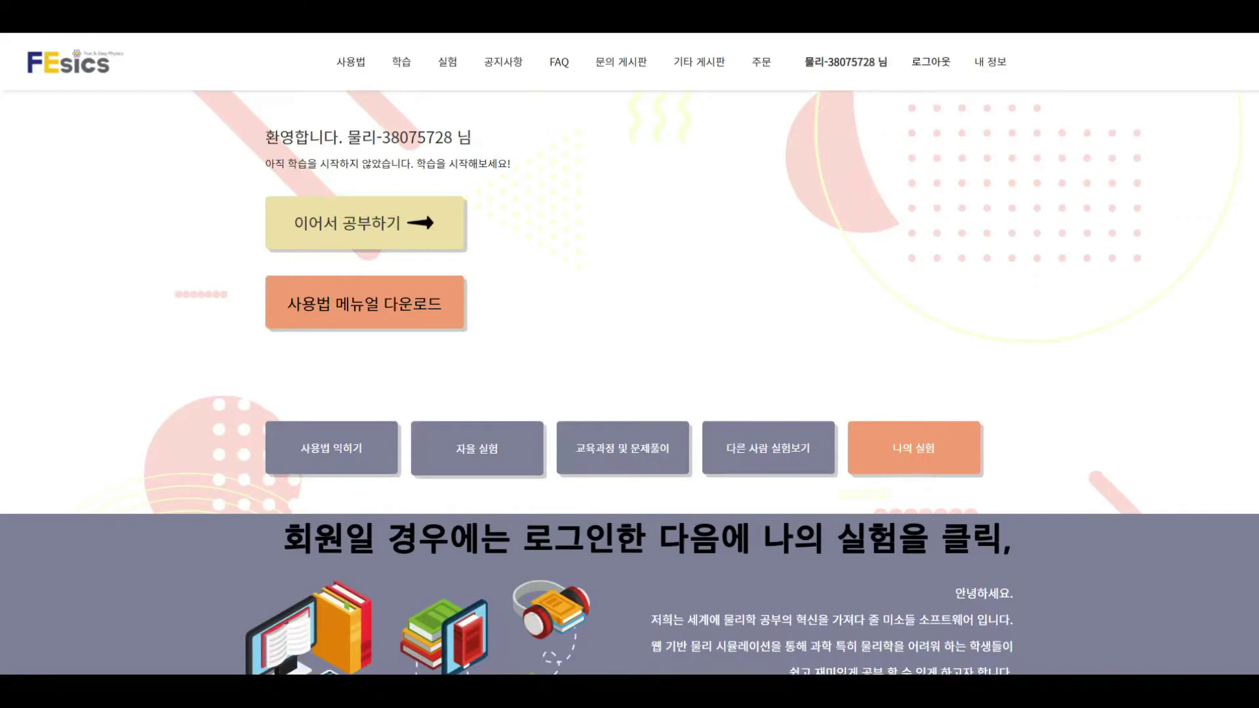
# Open the saved experiment "원운동" from the private experiments in 나의 채널1 and run its simulation.
pyautogui.click(920, 462)
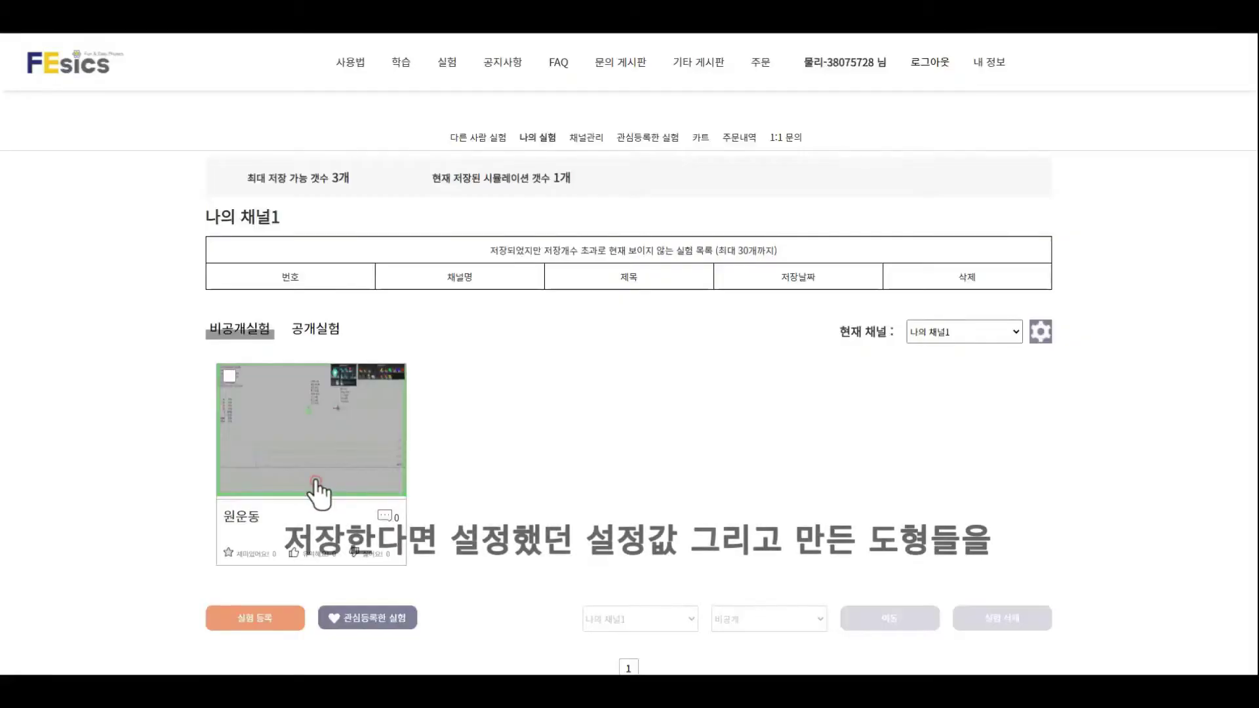
pyautogui.click(323, 492)
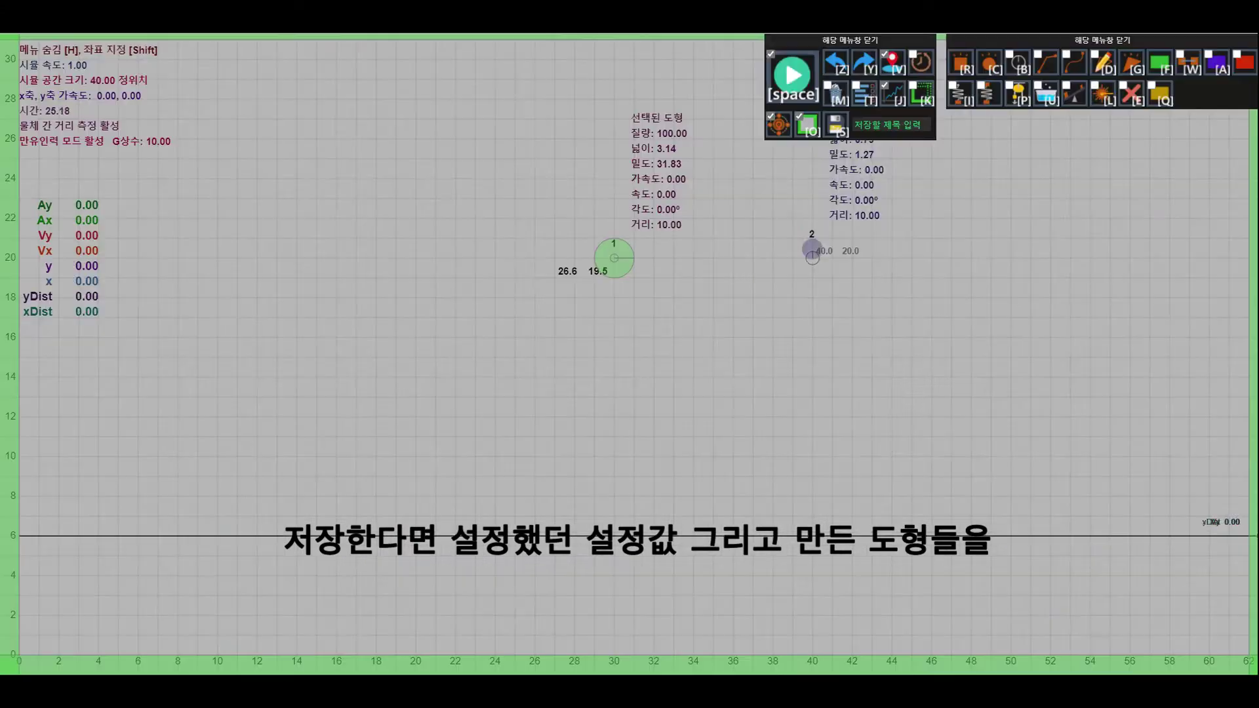
pyautogui.press('space')
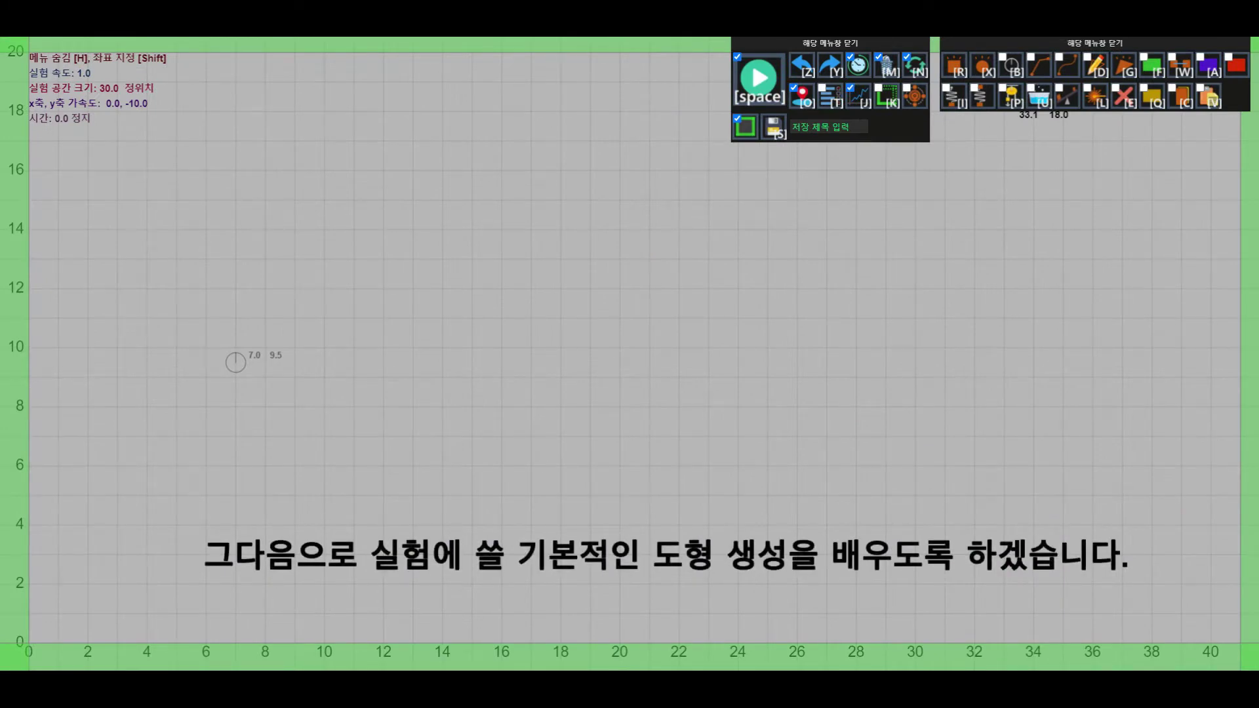
# Set the shape creation position to (8.0, 6.0) on the grid.
pyautogui.moveTo(1010, 65)
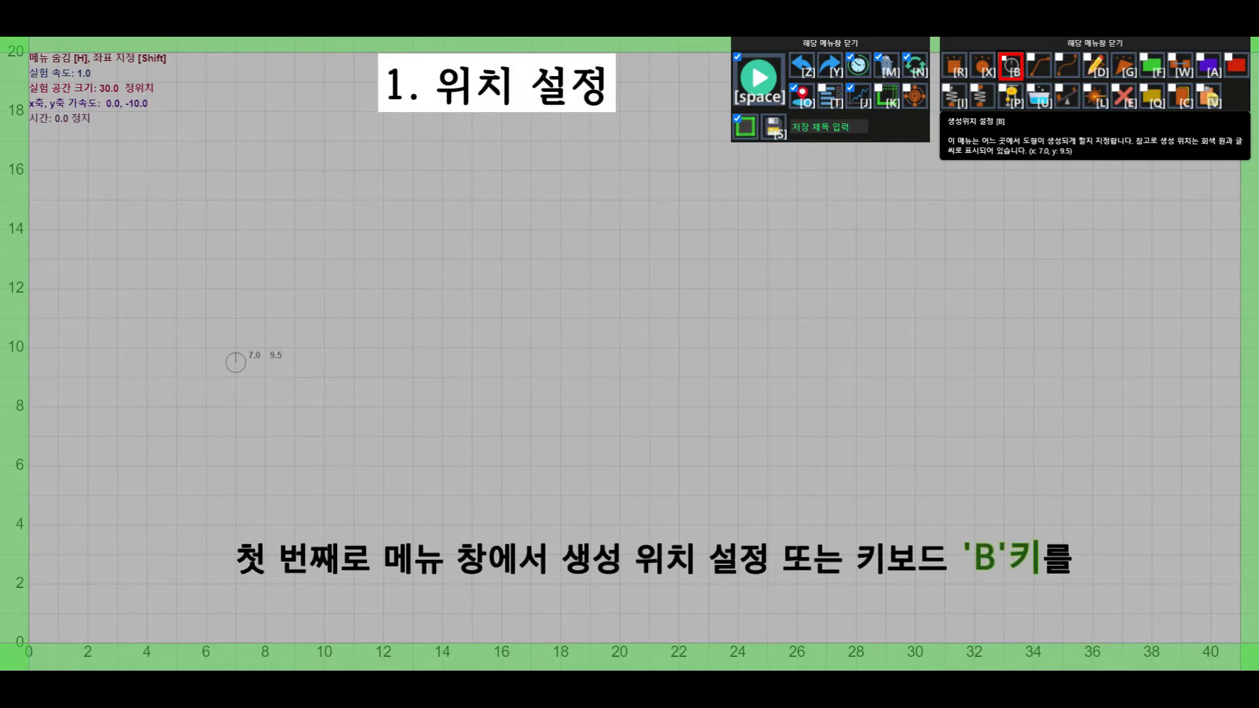
pyautogui.click(1013, 71)
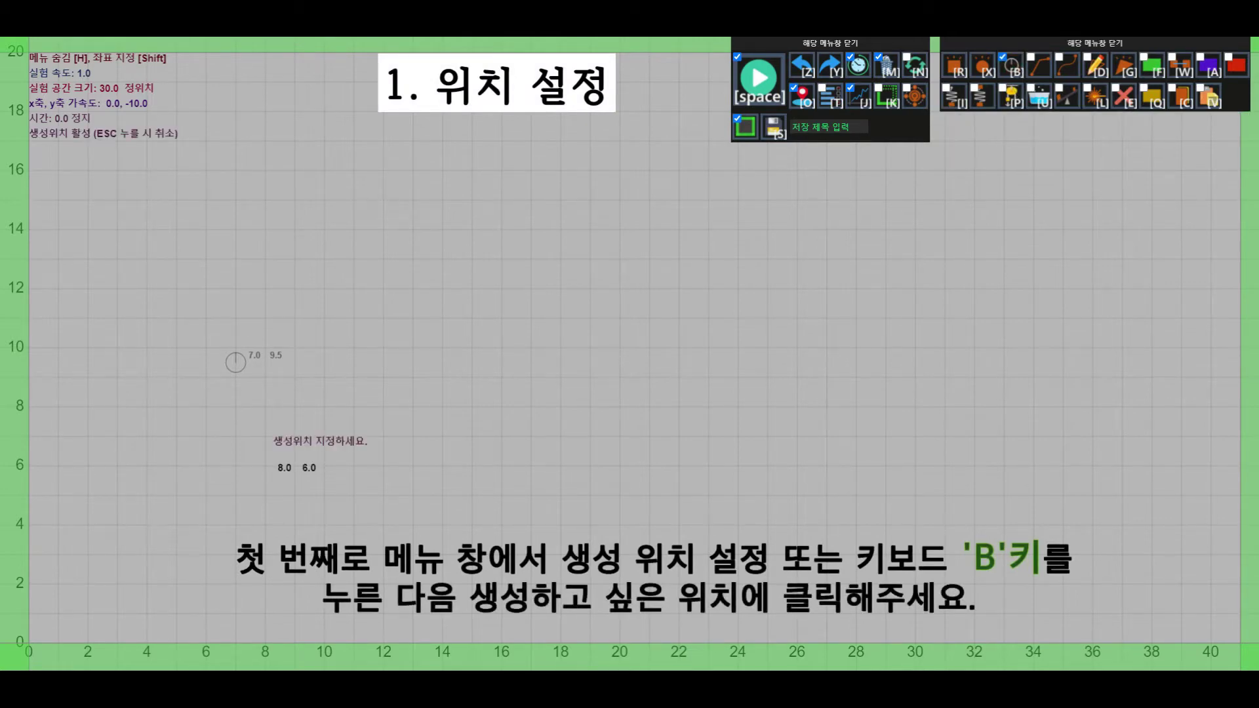
pyautogui.click(265, 464)
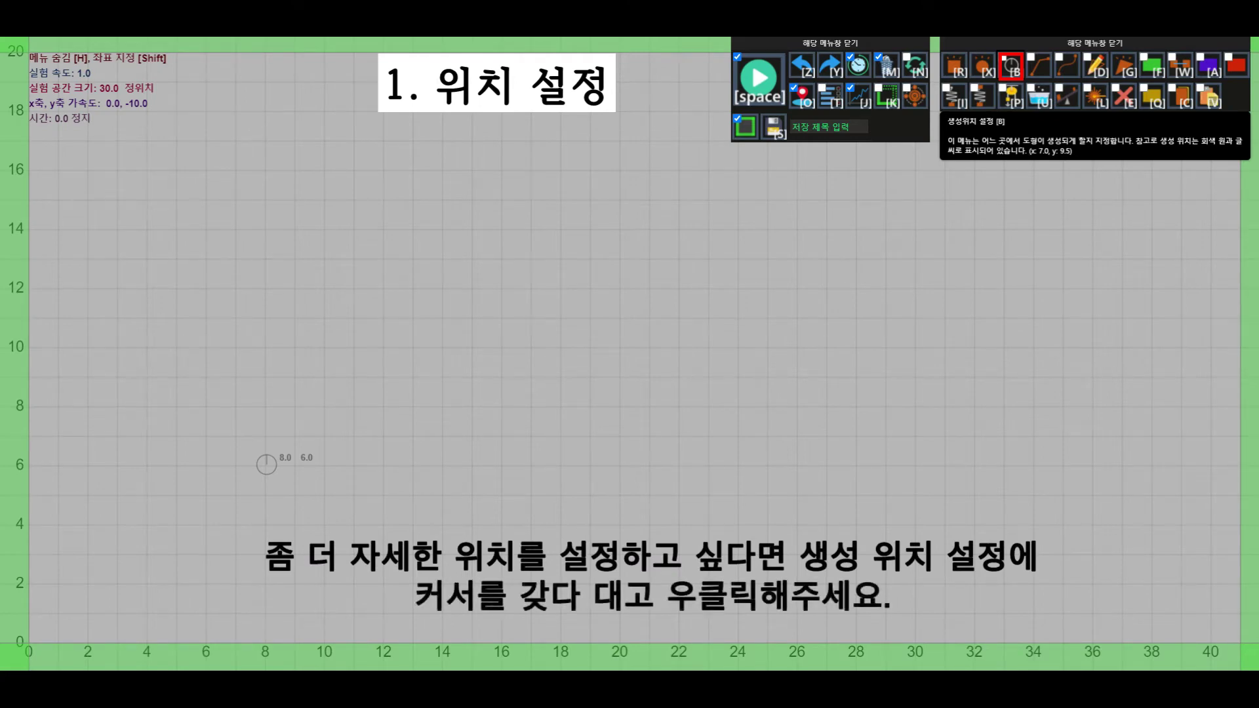
# Set the creation position precisely to x 3.0, y 2.0.
pyautogui.rightClick(1012, 68)
pyautogui.write('3')
pyautogui.press('Tab')
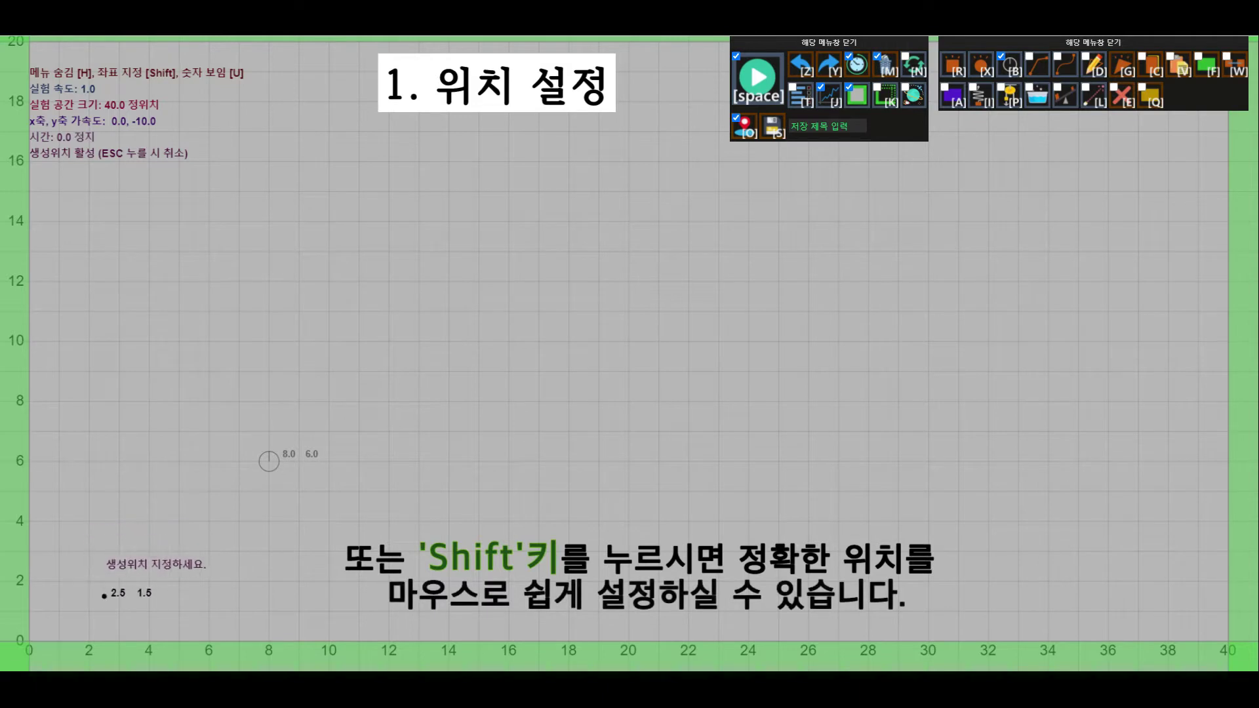
pyautogui.click(119, 581)
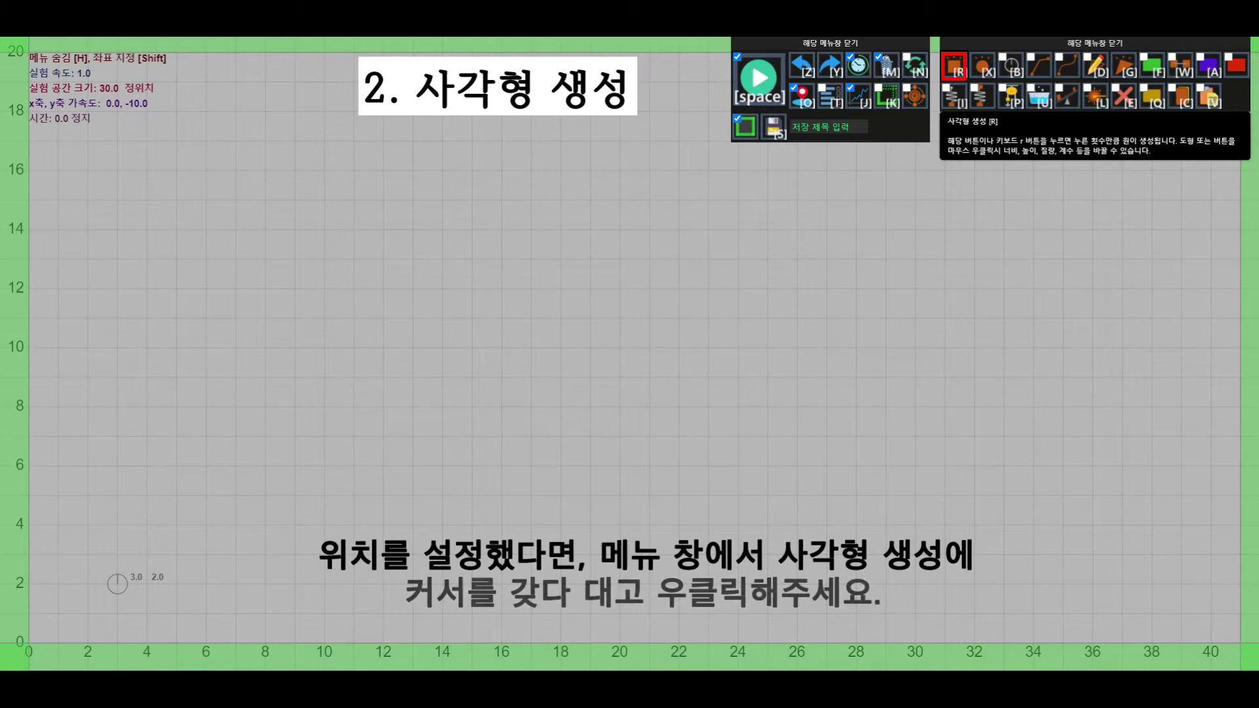
# Set the rectangle's mass, width, height, x and y velocities, and x and y forces all to 2.
pyautogui.rightClick(955, 66)
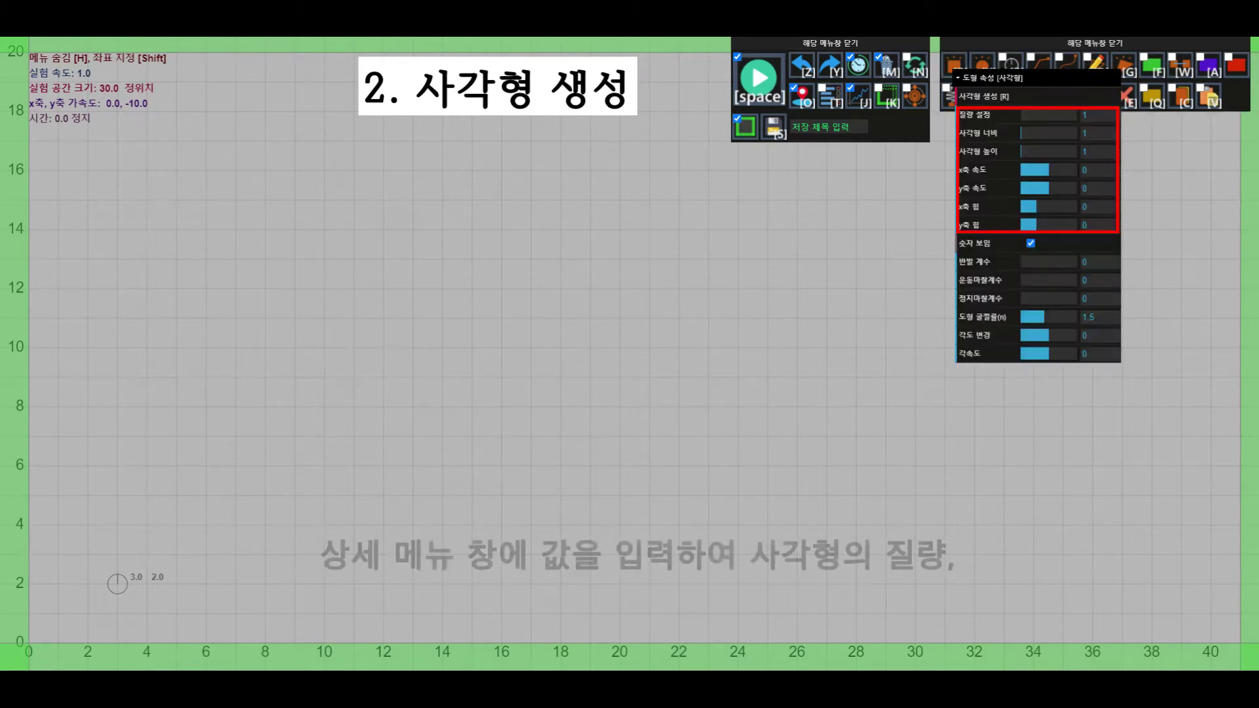
pyautogui.doubleClick(1085, 116)
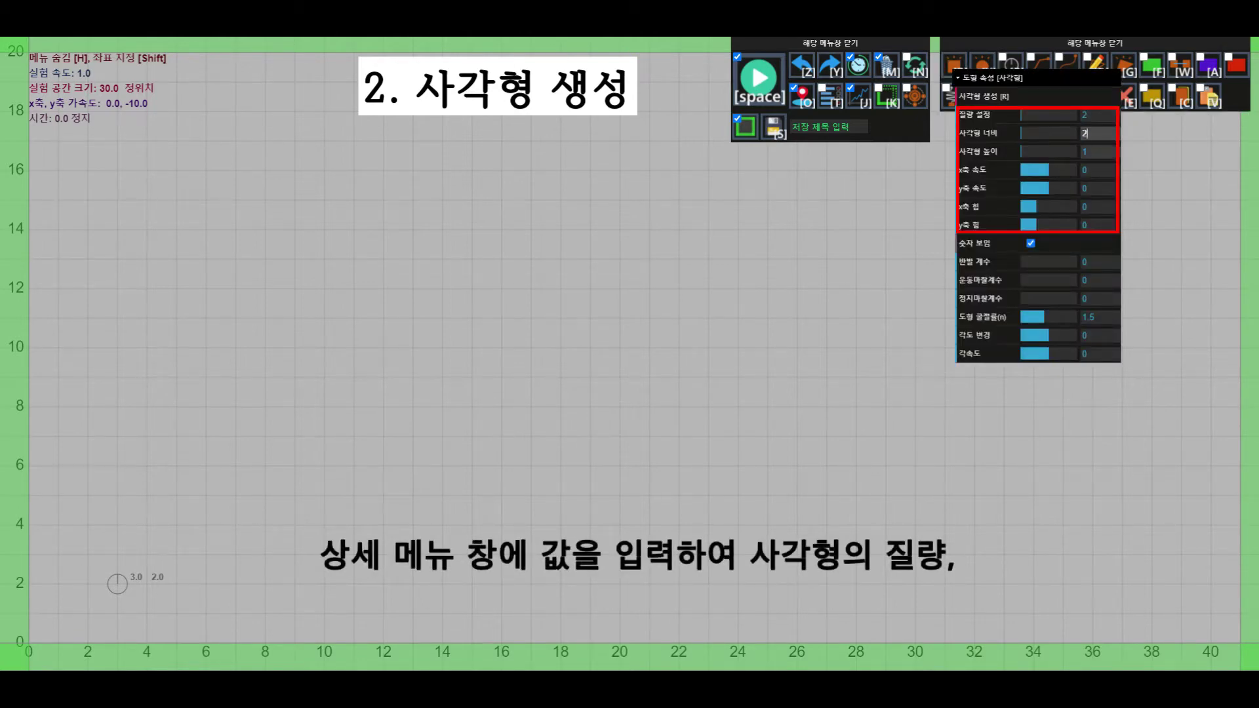
pyautogui.press('Tab')
pyautogui.write('2')
pyautogui.press('Tab')
pyautogui.write('2')
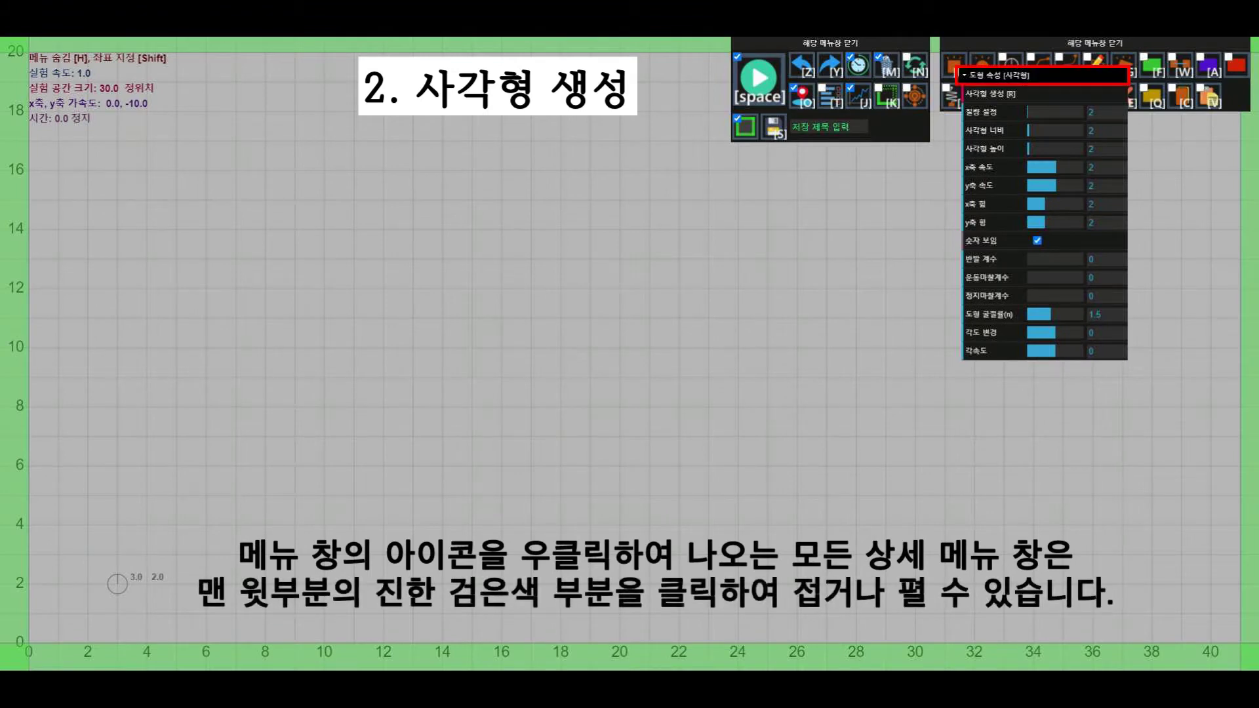
# Collapse and expand the detailed rectangle properties repeatedly, leaving them expanded.
pyautogui.click(1000, 75)
pyautogui.click(999, 76)
pyautogui.click(999, 75)
pyautogui.click(1000, 75)
pyautogui.click(1000, 75)
pyautogui.click(1000, 75)
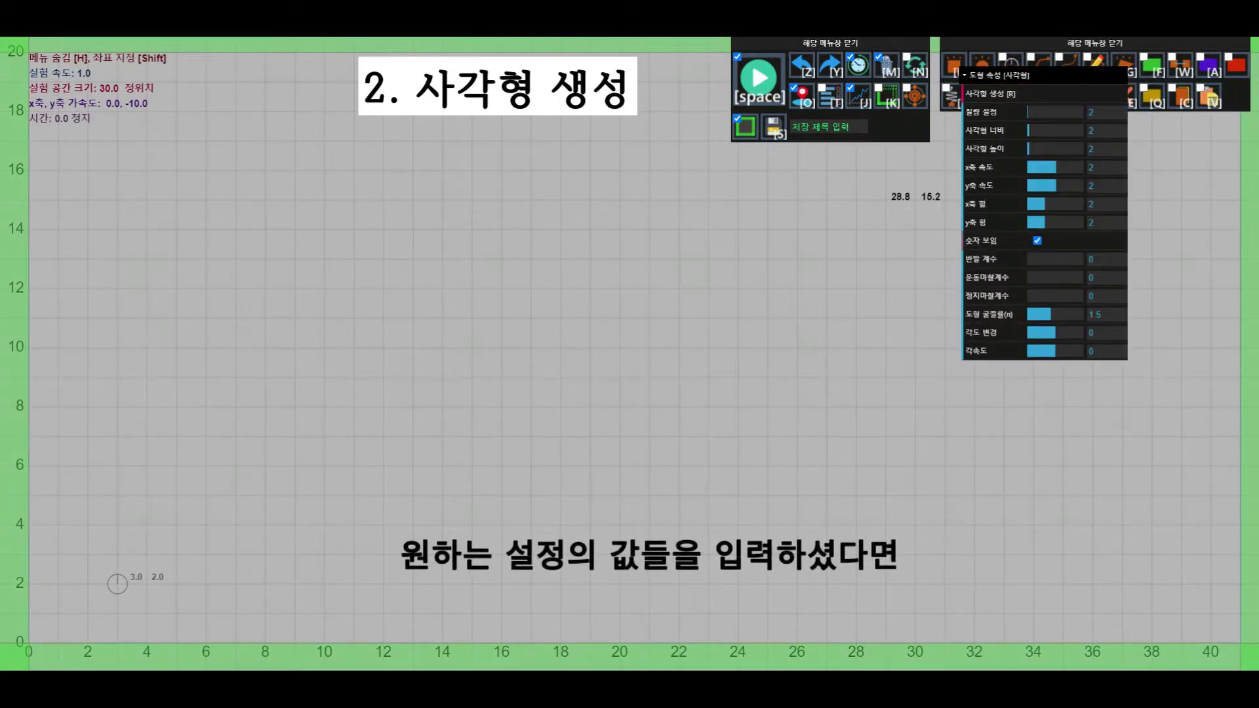
# Close the rectangle properties, and create a rectangle and a circle at the creation position (3.0, 2.0).
pyautogui.click(880, 194)
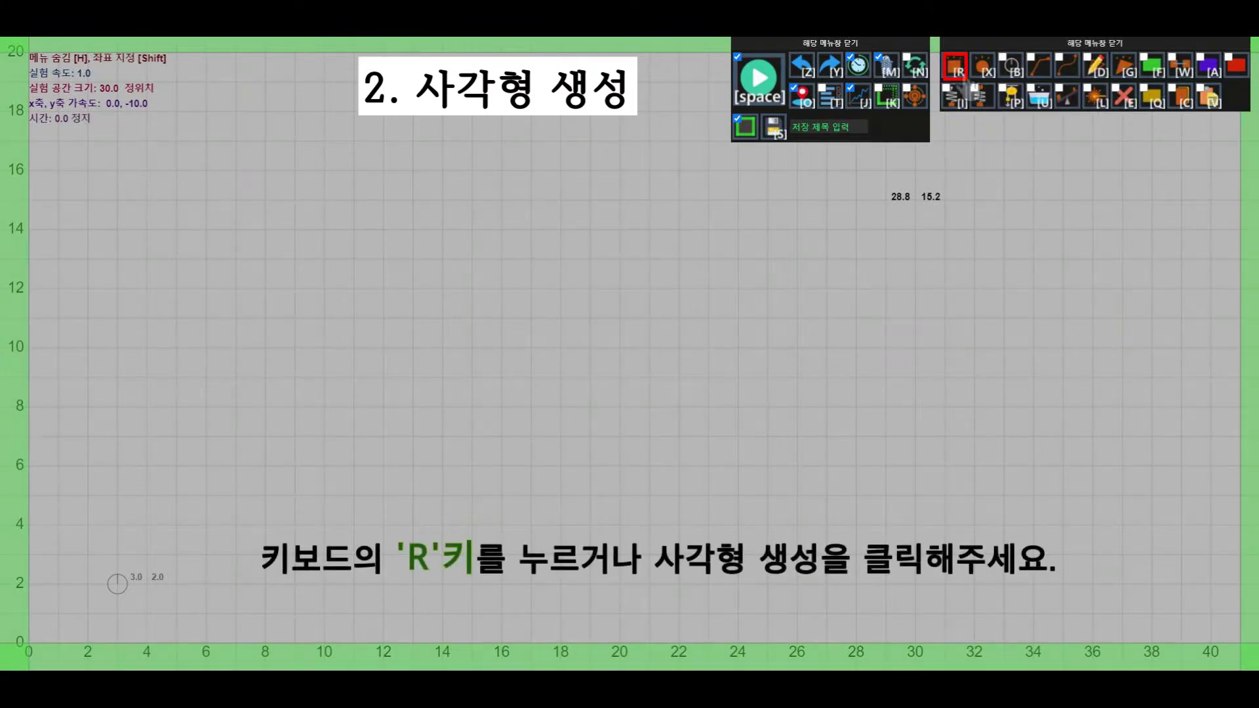
pyautogui.click(957, 72)
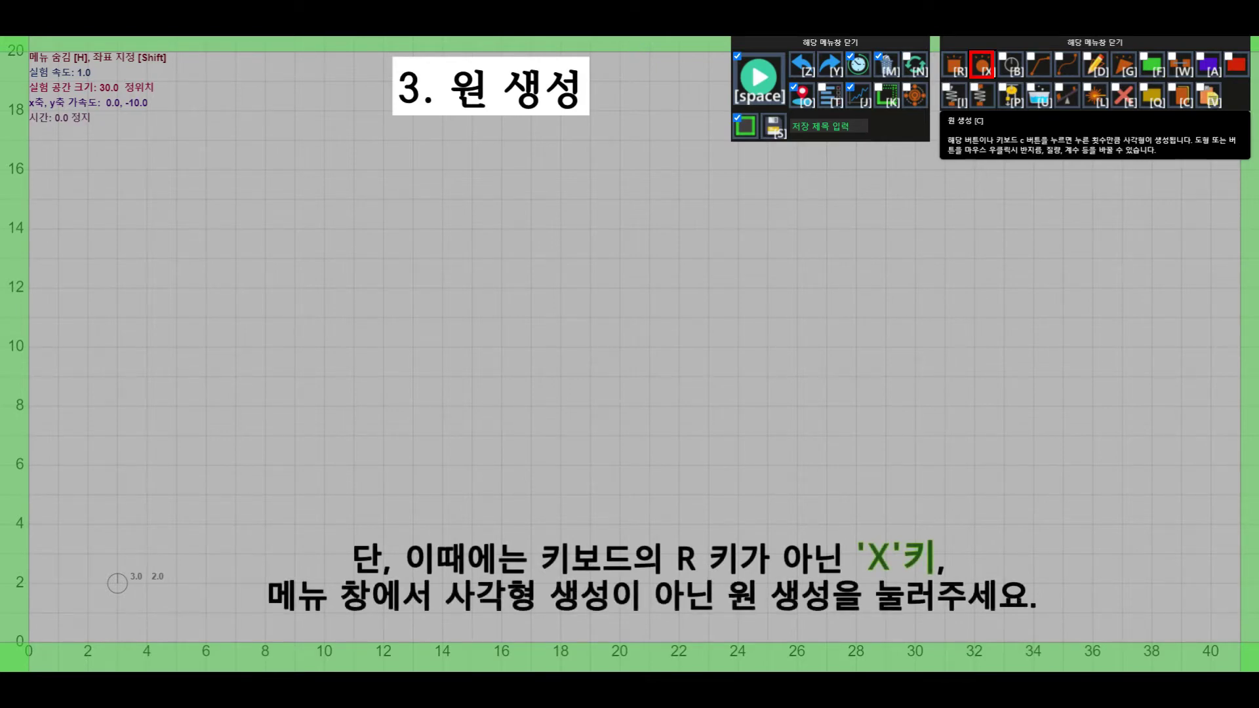
pyautogui.press('x')
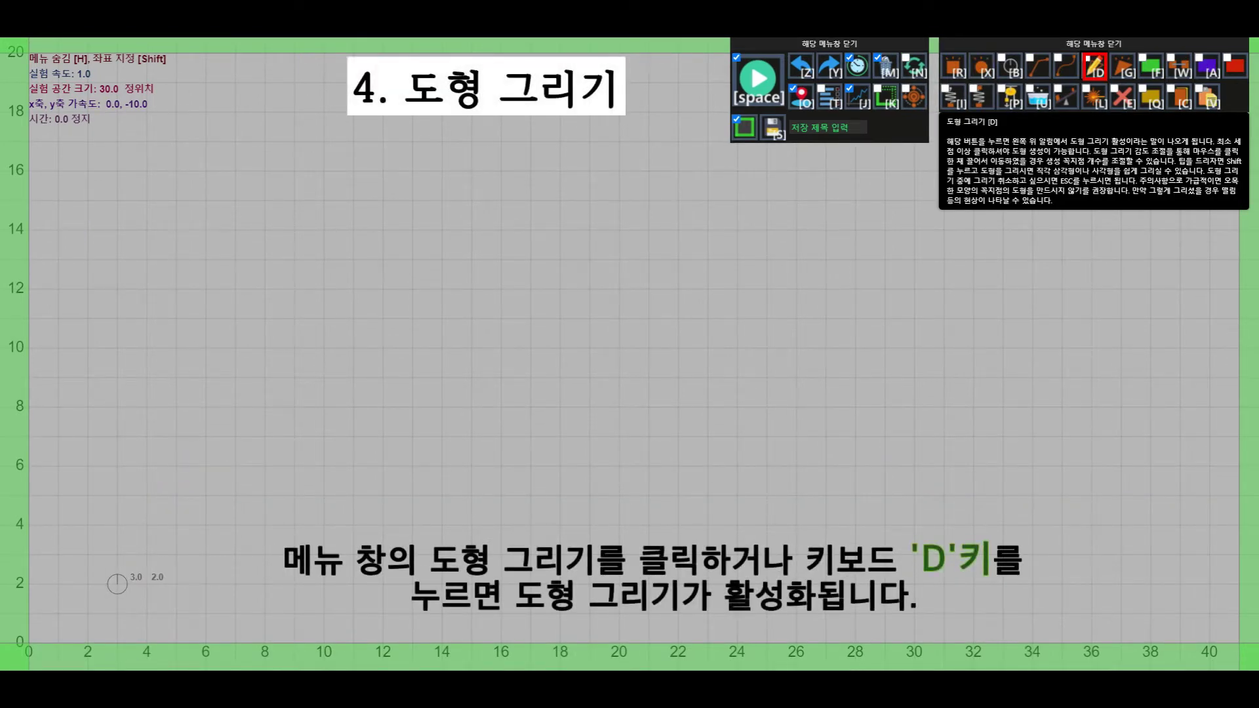
# Draw a four-cornered shape with vertices at about (20.4, 10.4), (27.4, 6.2), (33.8, 12.7) and (27.1, 16.6), and generate it.
pyautogui.click(1093, 66)
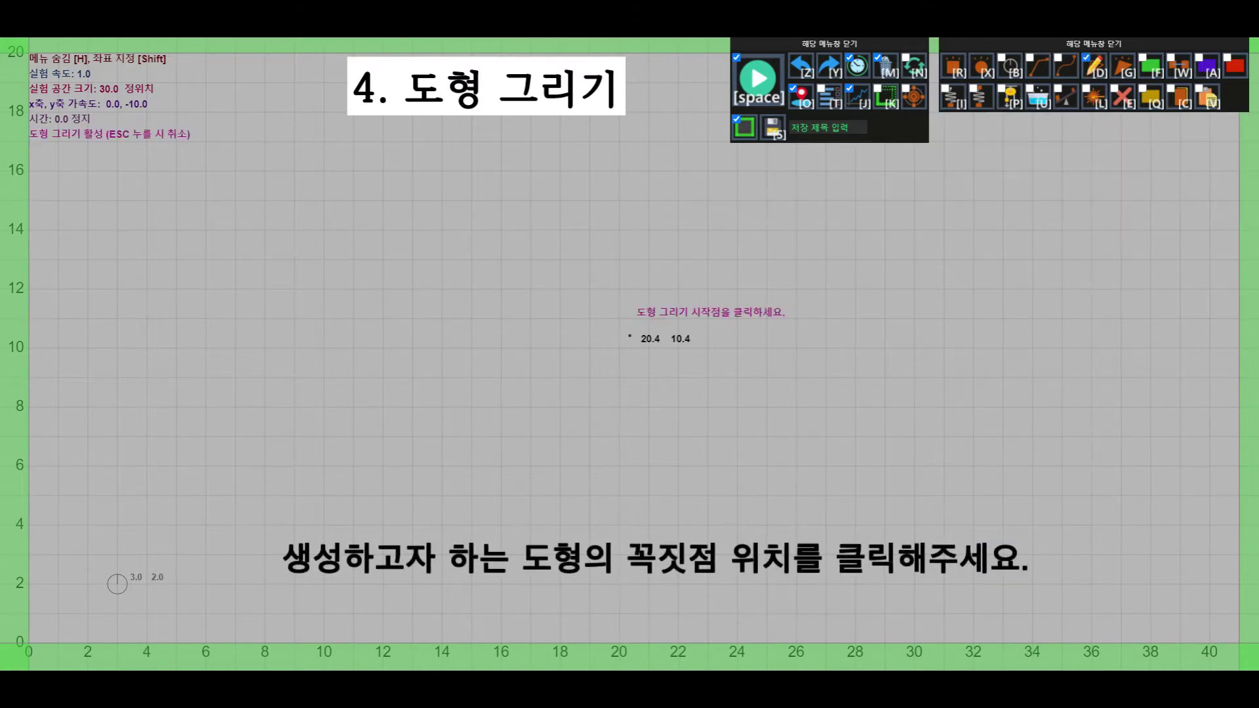
pyautogui.click(838, 459)
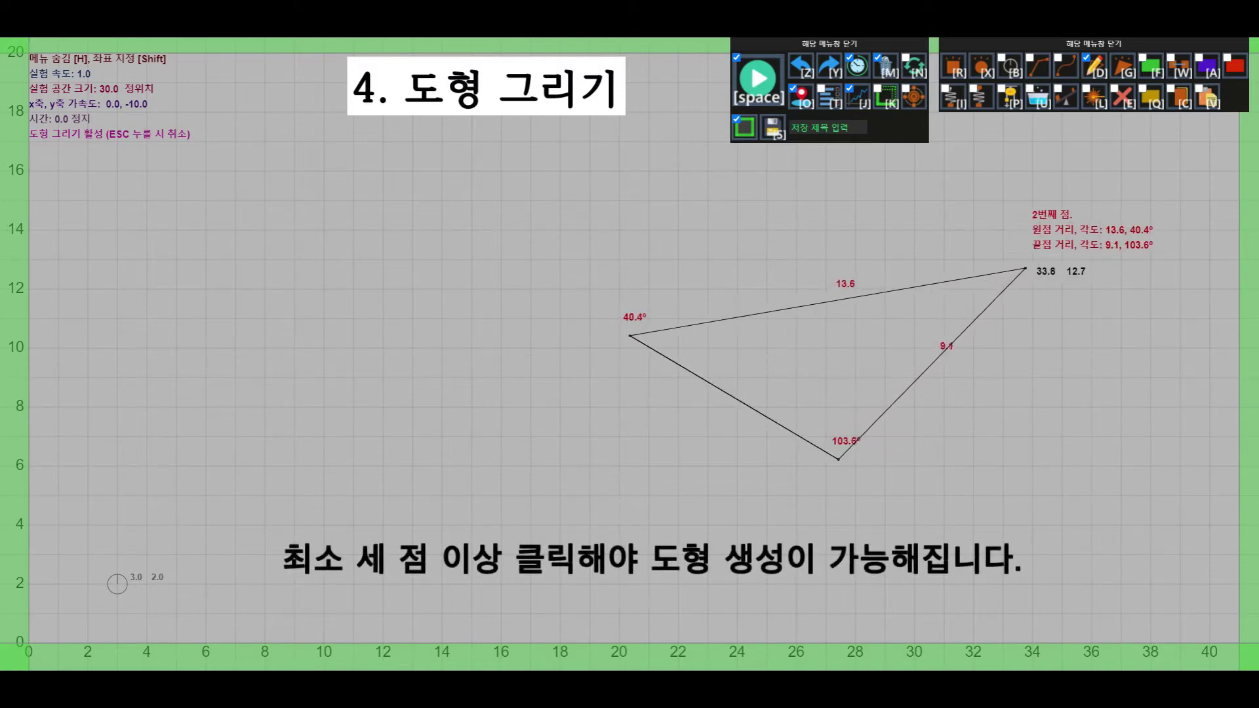
pyautogui.click(1026, 267)
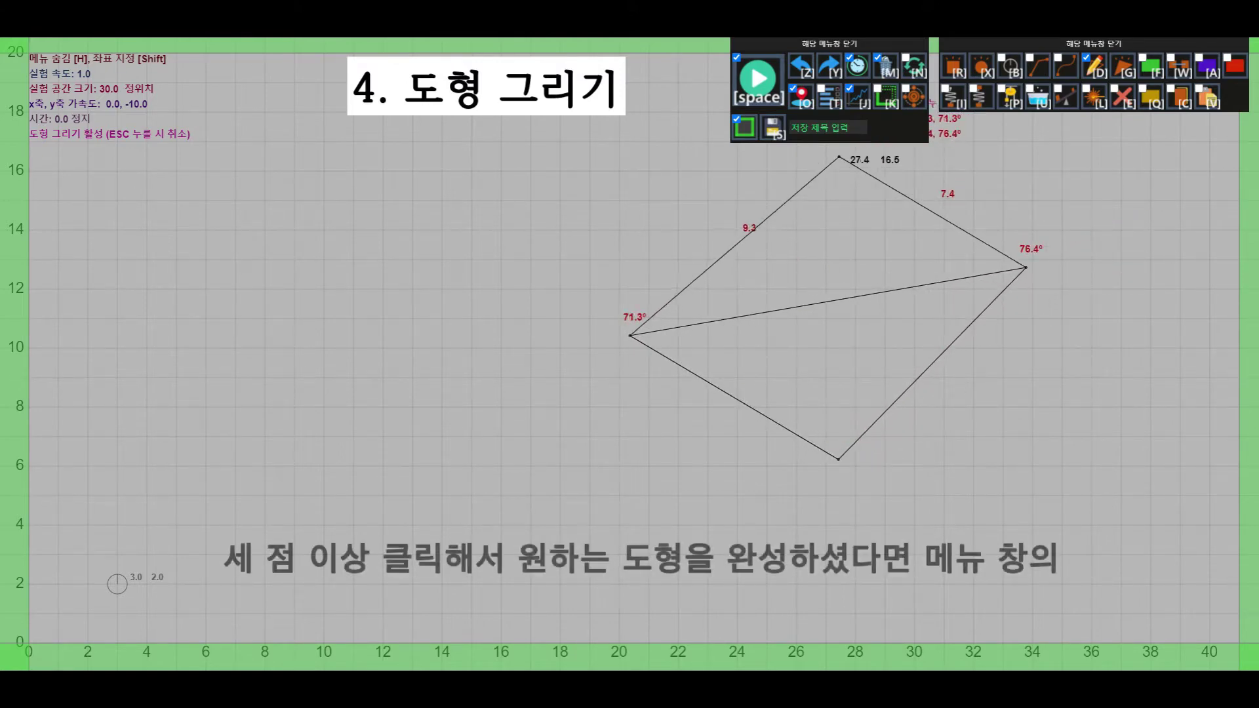
pyautogui.click(829, 152)
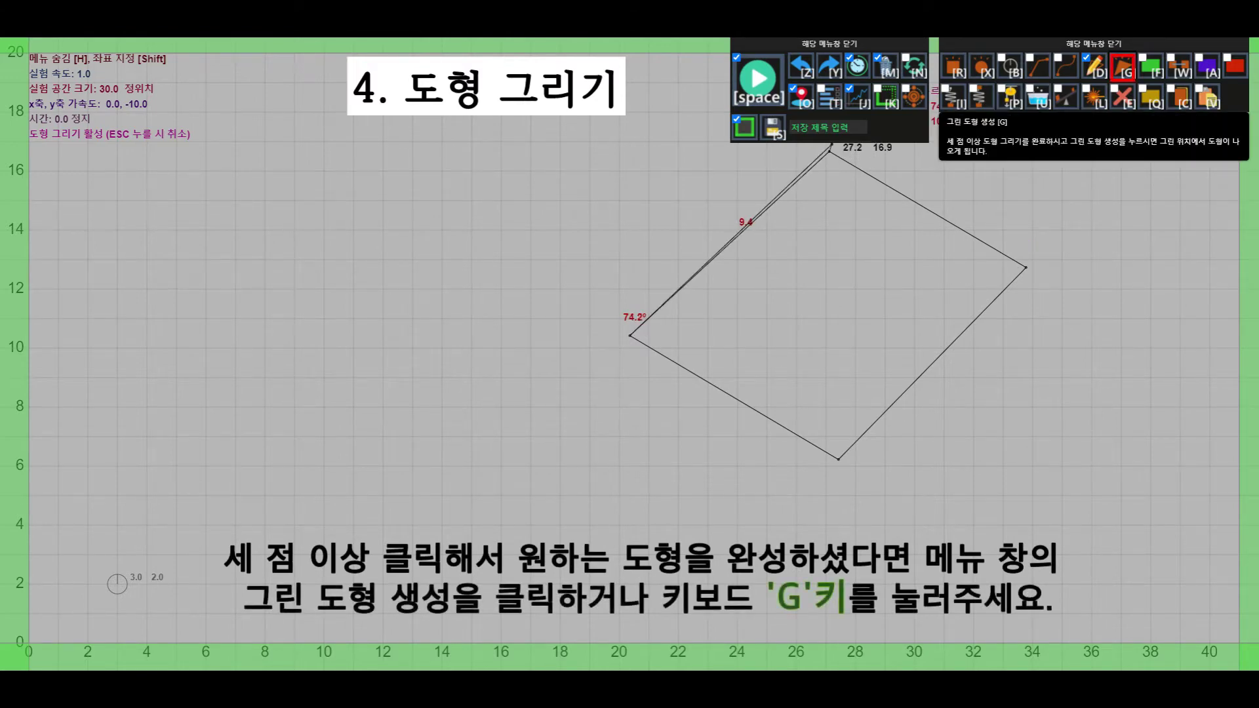
pyautogui.click(1122, 74)
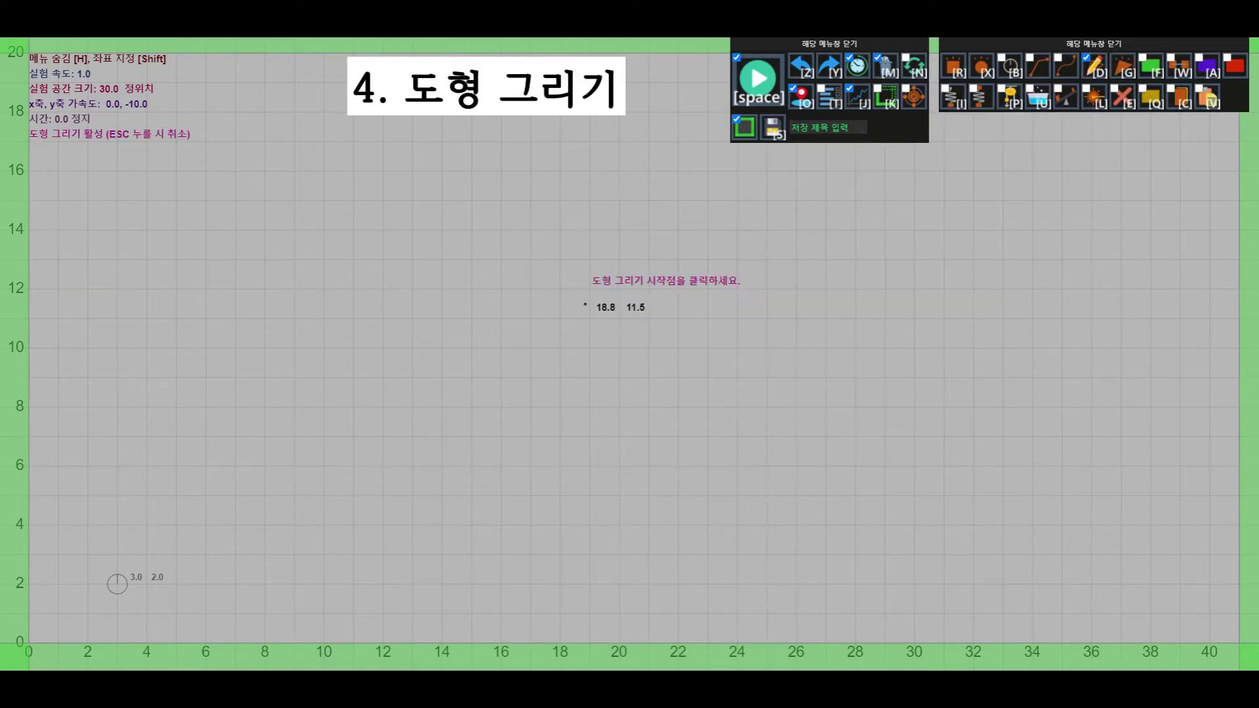
# Try to generate a four-point shape with crossing edges, placing its vertices around the middle of the grid.
pyautogui.click(563, 314)
pyautogui.click(827, 388)
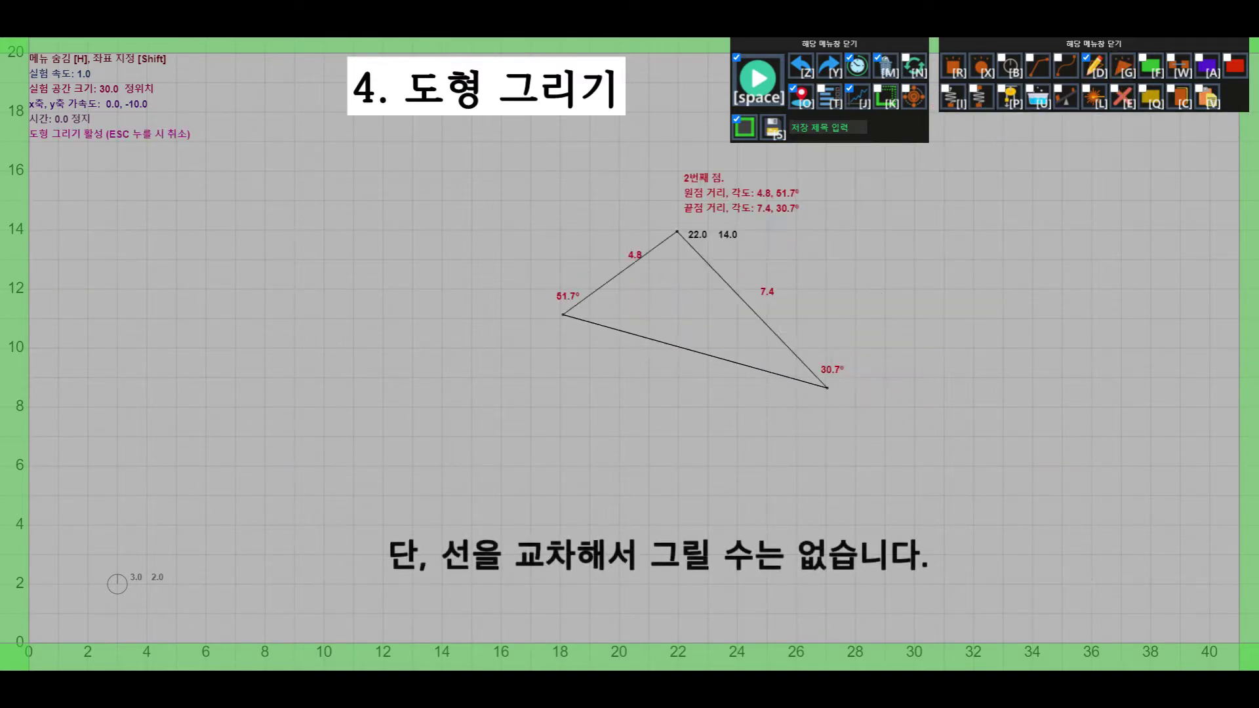
pyautogui.click(636, 135)
pyautogui.click(856, 247)
pyautogui.press('g')
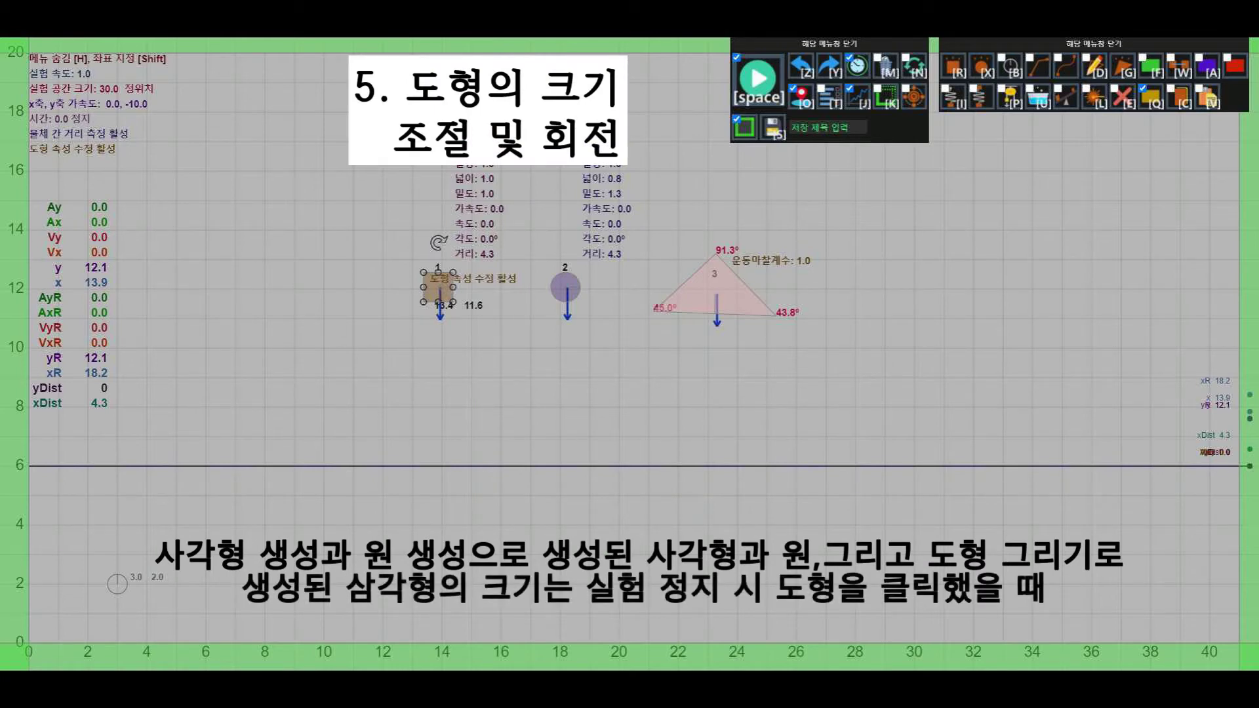
# Stretch rectangle 1 to about 2.9 wide and 1 high, and enlarge circle 2 to an area of about 3.6.
pyautogui.moveTo(423, 301); pyautogui.dragTo(369, 323)
pyautogui.moveTo(411, 272); pyautogui.dragTo(411, 294)
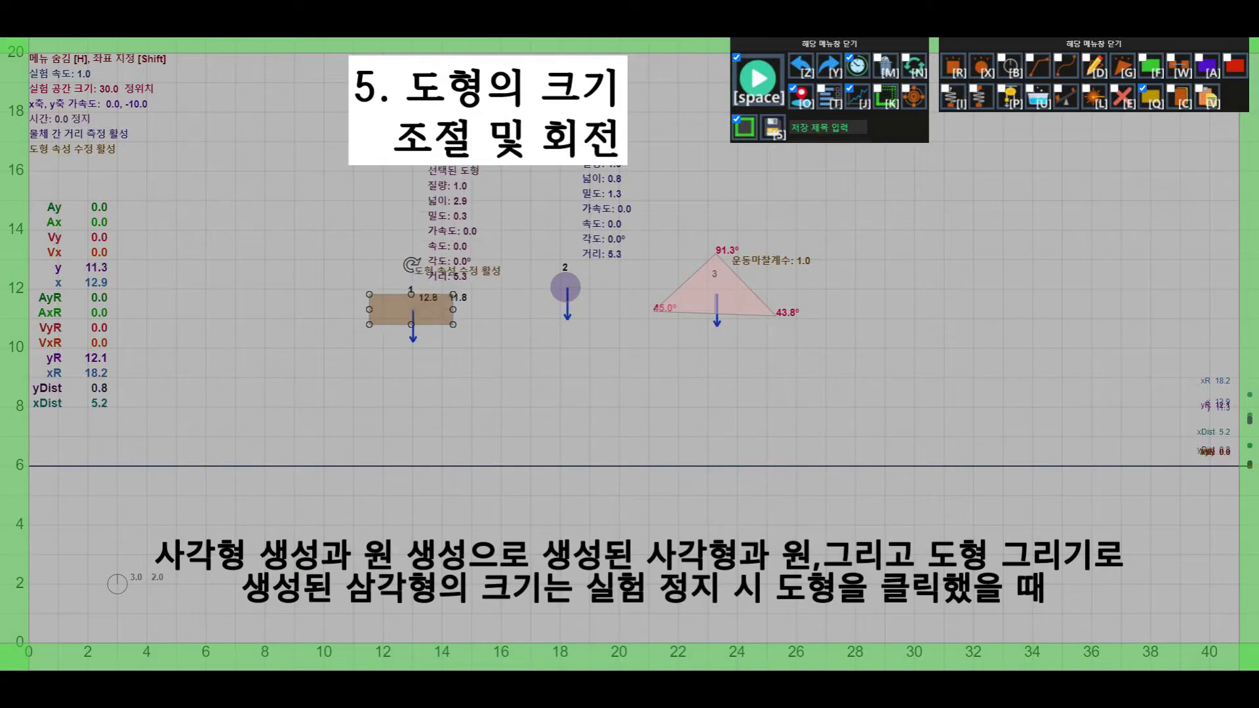
pyautogui.click(560, 290)
pyautogui.moveTo(550, 287)
pyautogui.mouseDown()
pyautogui.moveTo(517, 287)
pyautogui.moveTo(534, 287)
pyautogui.mouseUp()
# Reshape triangle 3 by moving all three of its vertices, giving it an area of about 4.6.
pyautogui.click(724, 295)
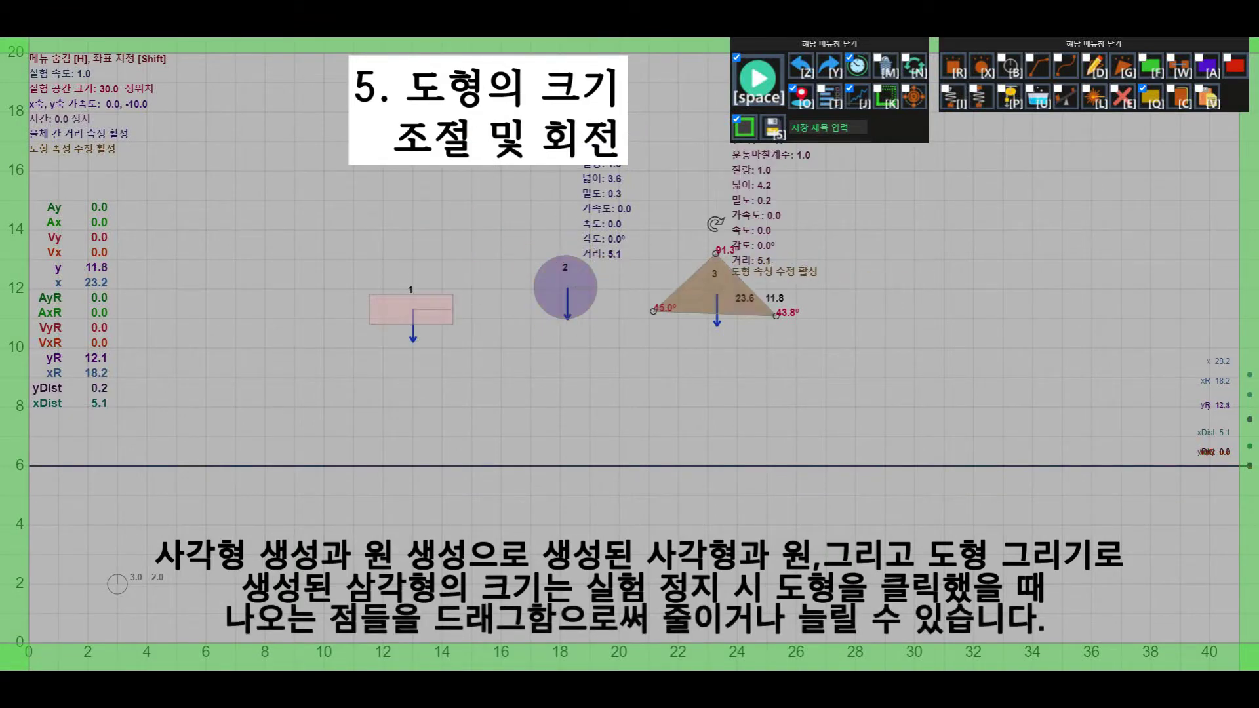
pyautogui.moveTo(653, 311); pyautogui.dragTo(620, 335)
pyautogui.moveTo(715, 253)
pyautogui.mouseDown()
pyautogui.moveTo(717, 211)
pyautogui.moveTo(717, 236)
pyautogui.mouseUp()
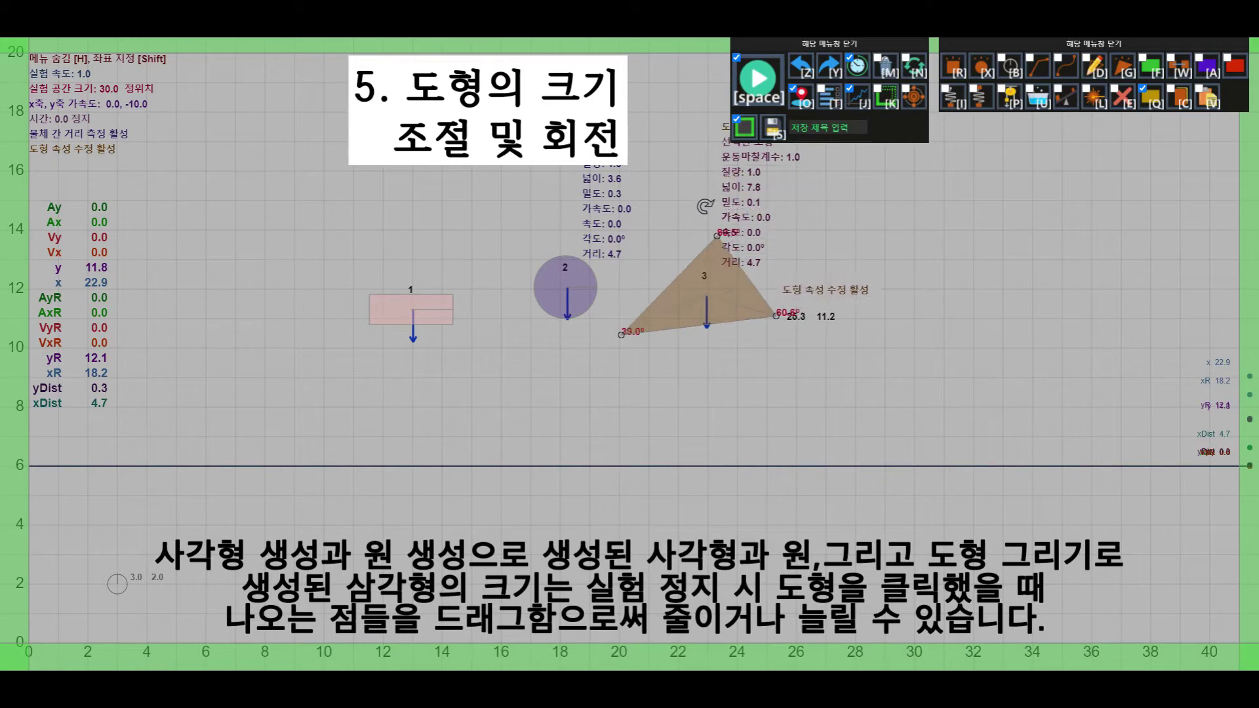
pyautogui.moveTo(776, 315); pyautogui.dragTo(731, 305)
# Rotate rectangle 1 to about 199° and circle 2 to about 182°, and rotate triangle 3 past a half-way tilt clockwise.
pyautogui.click(411, 308)
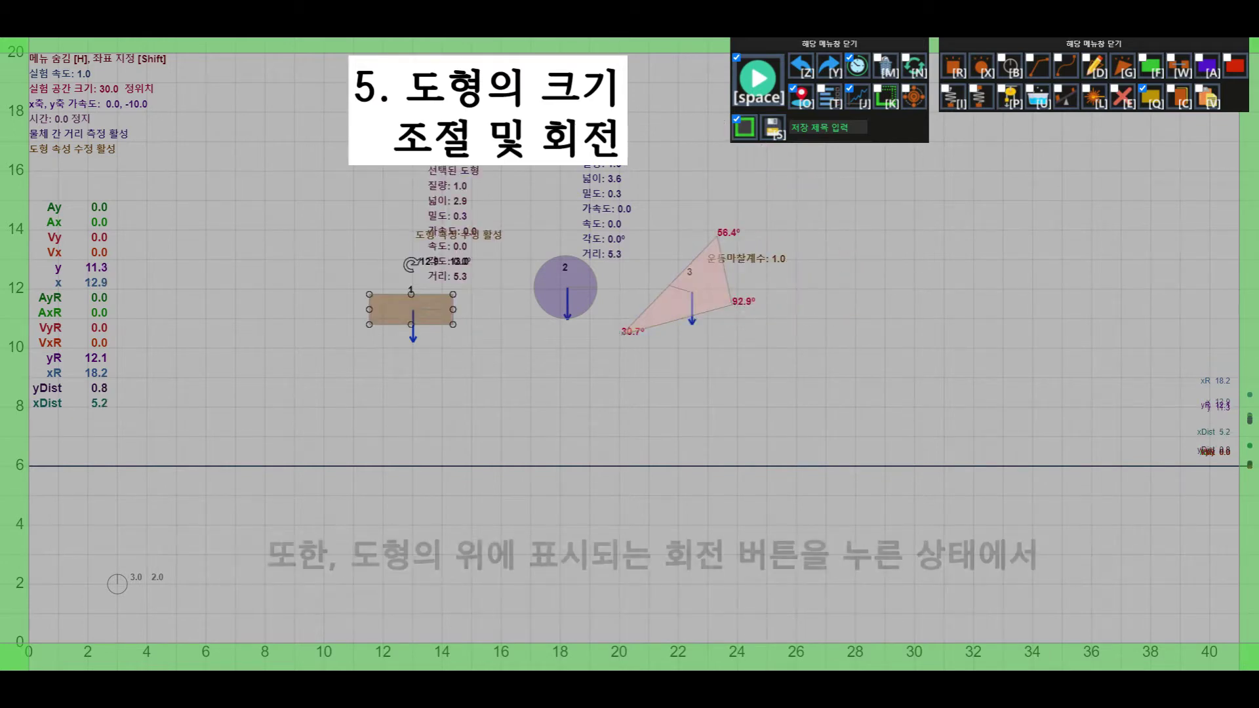
pyautogui.moveTo(411, 264); pyautogui.dragTo(425, 350)
pyautogui.click(548, 294)
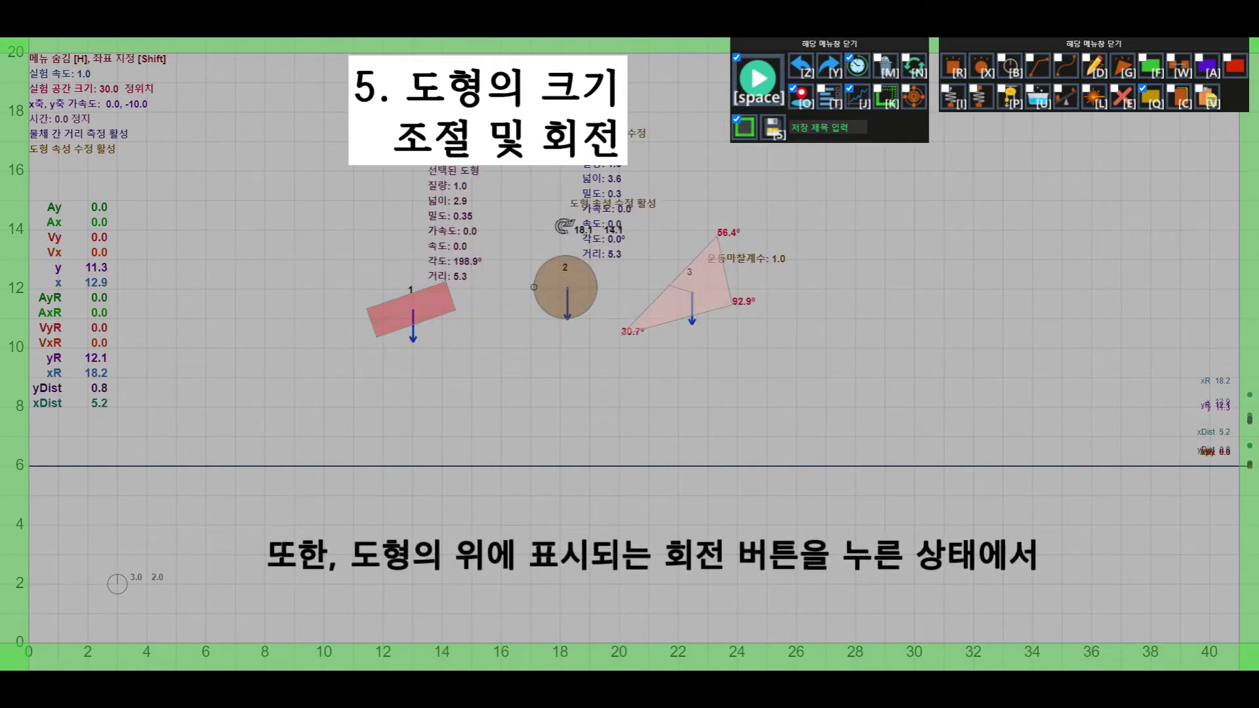
pyautogui.moveTo(563, 226); pyautogui.dragTo(563, 349)
pyautogui.click(675, 301)
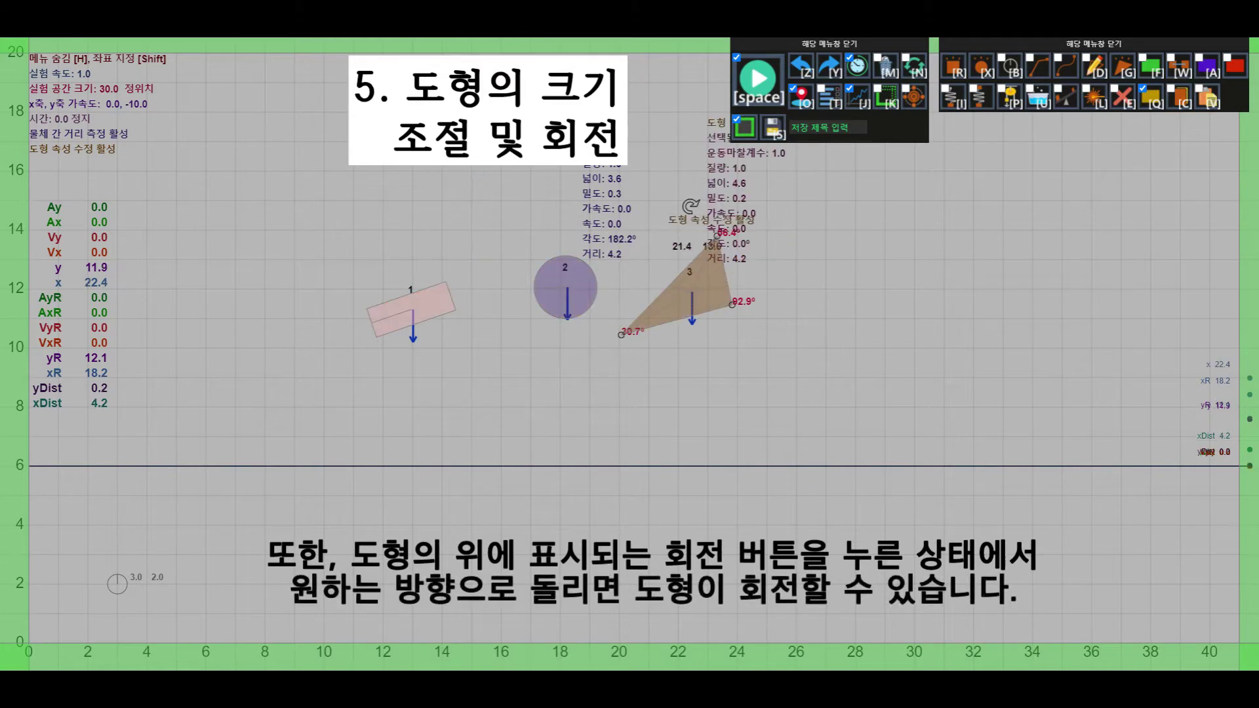
pyautogui.moveTo(691, 206); pyautogui.dragTo(745, 338)
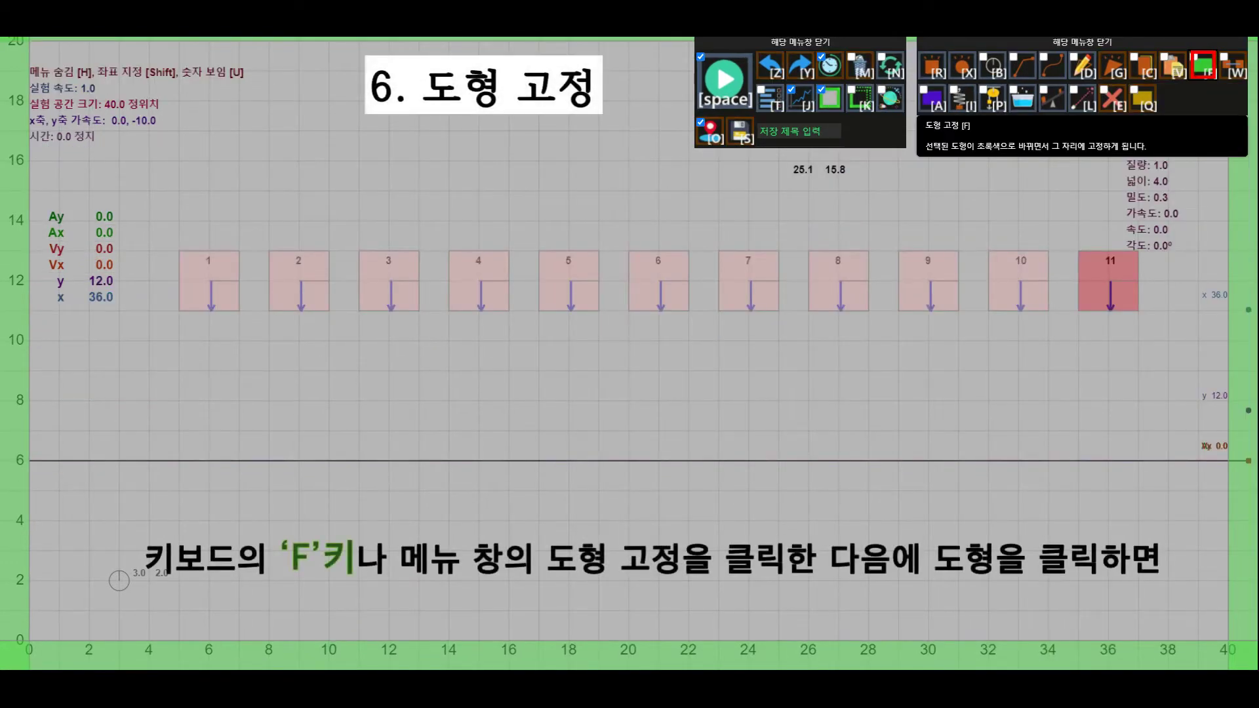
# Fix square 6 in place and run the simulation.
pyautogui.click(1208, 68)
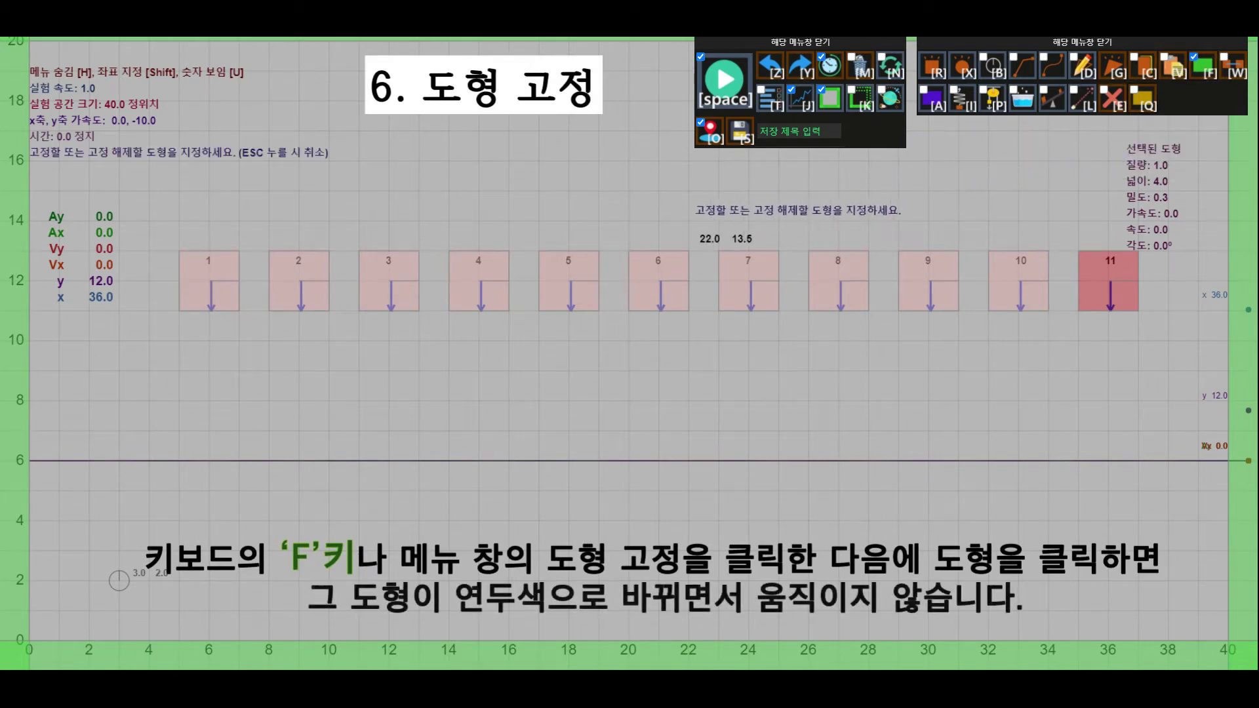
pyautogui.click(659, 281)
pyautogui.press('space')
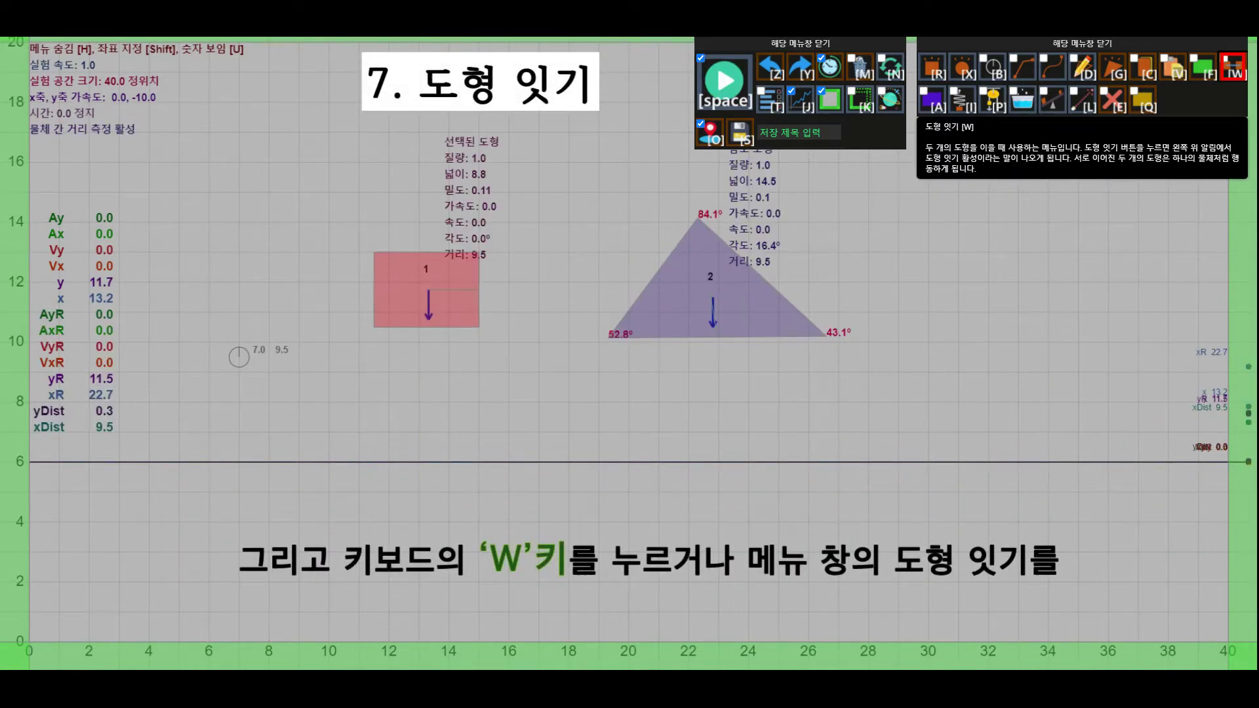
# Join rectangle 1 to triangle 2 with a connecting link and run the simulation.
pyautogui.click(1233, 67)
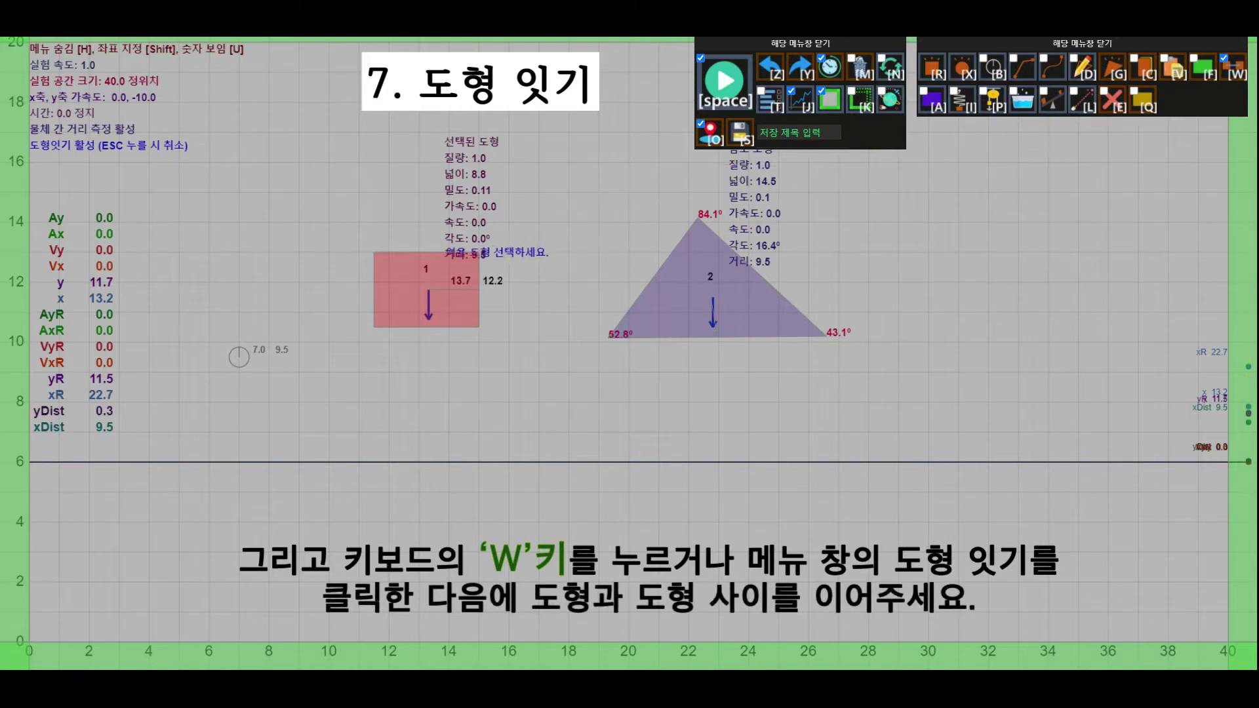
pyautogui.click(440, 277)
pyautogui.click(734, 290)
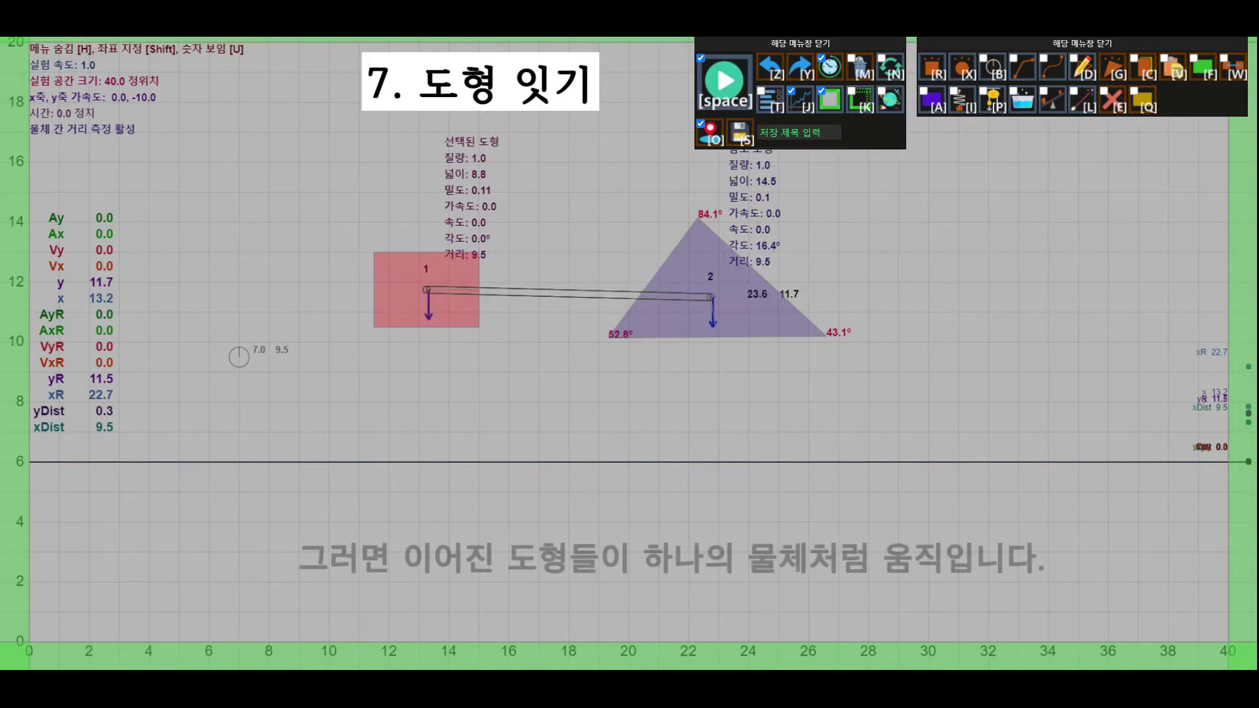
pyautogui.press('space')
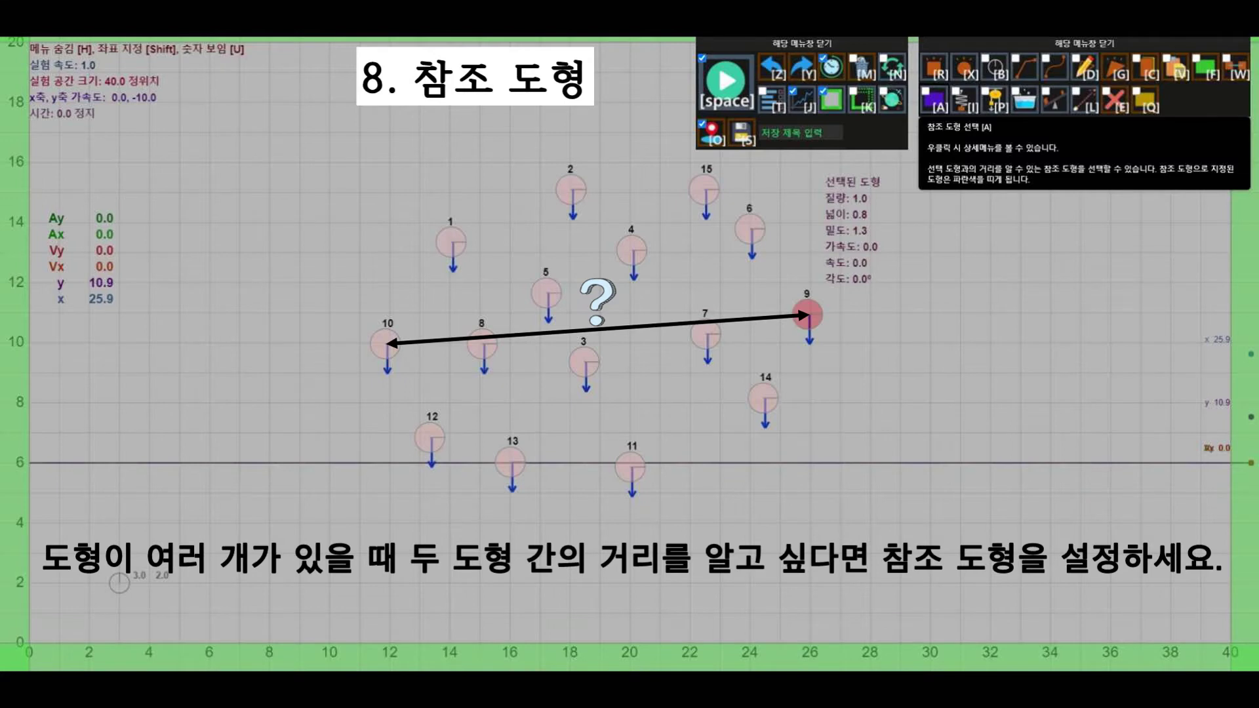
# Set circle 10 as the reference shape for measuring its distance to the selected circle 9.
pyautogui.press('a')
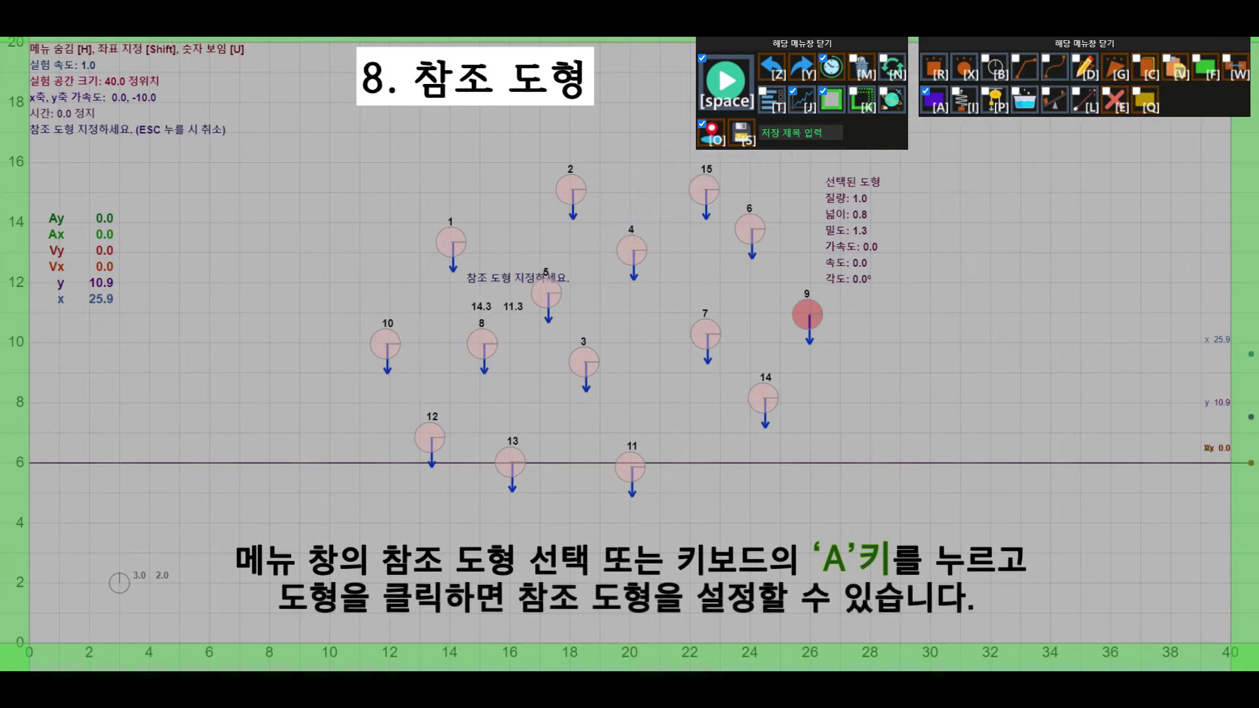
pyautogui.click(379, 343)
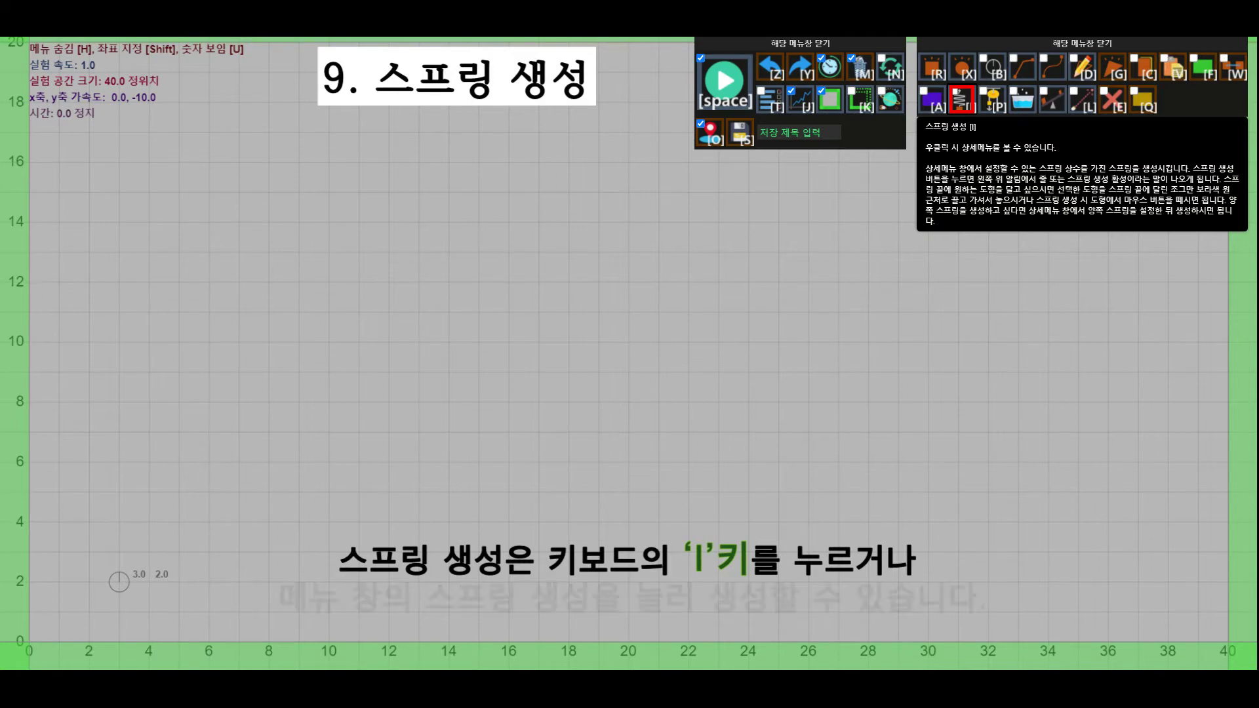
# Create a spring running diagonally from about (27.8, 13.3) down to about (22.4, 7.5).
pyautogui.click(961, 100)
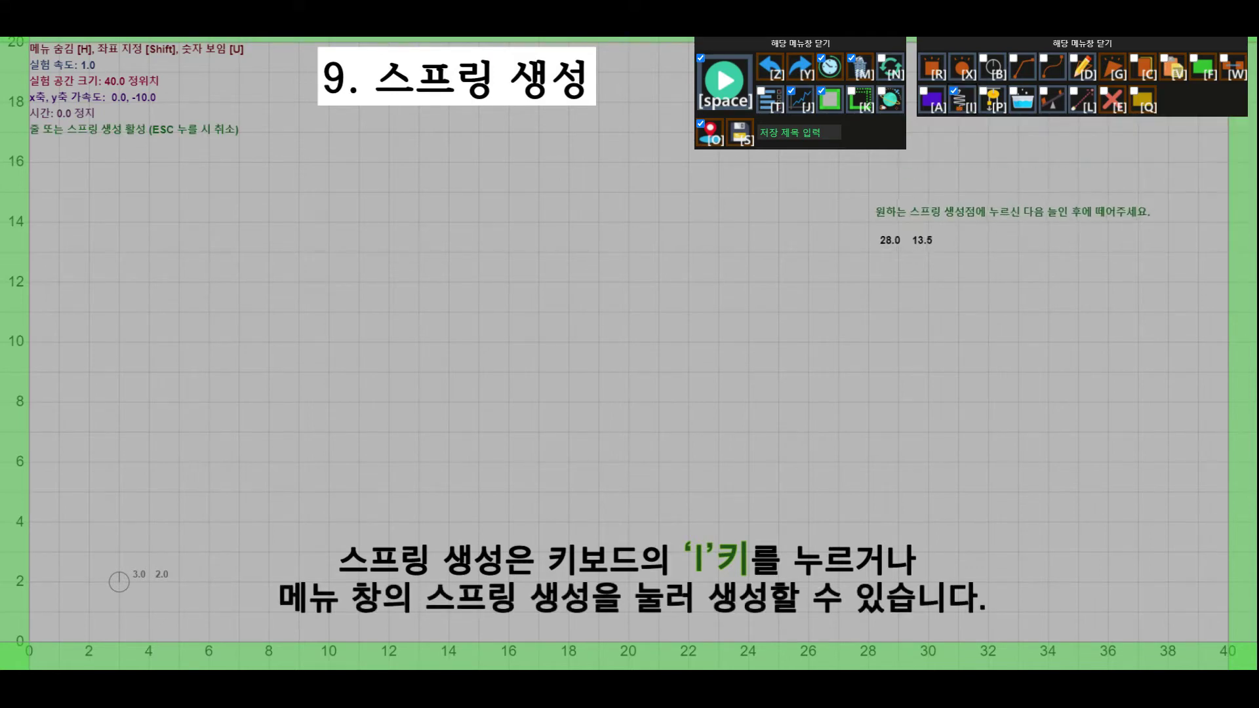
pyautogui.moveTo(862, 242); pyautogui.dragTo(702, 417)
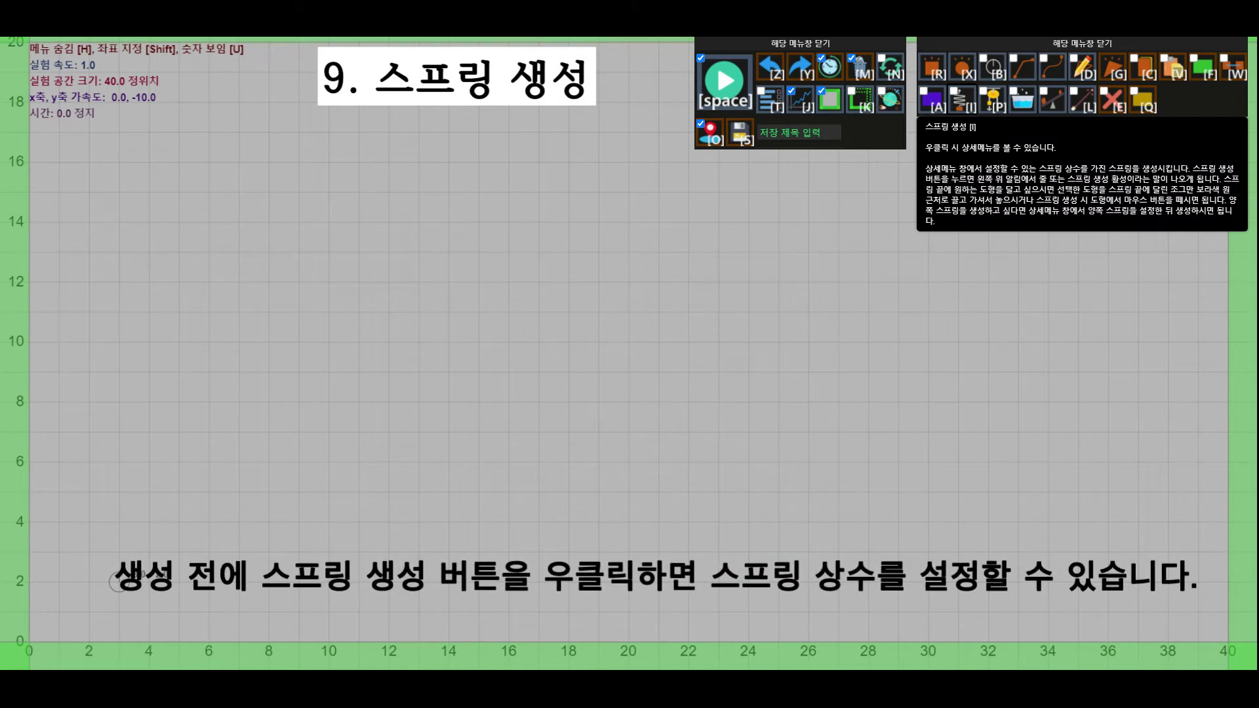
# Set the constant for new springs to 20 and create a spring running diagonally down from about (23.1, 13.2).
pyautogui.rightClick(961, 100)
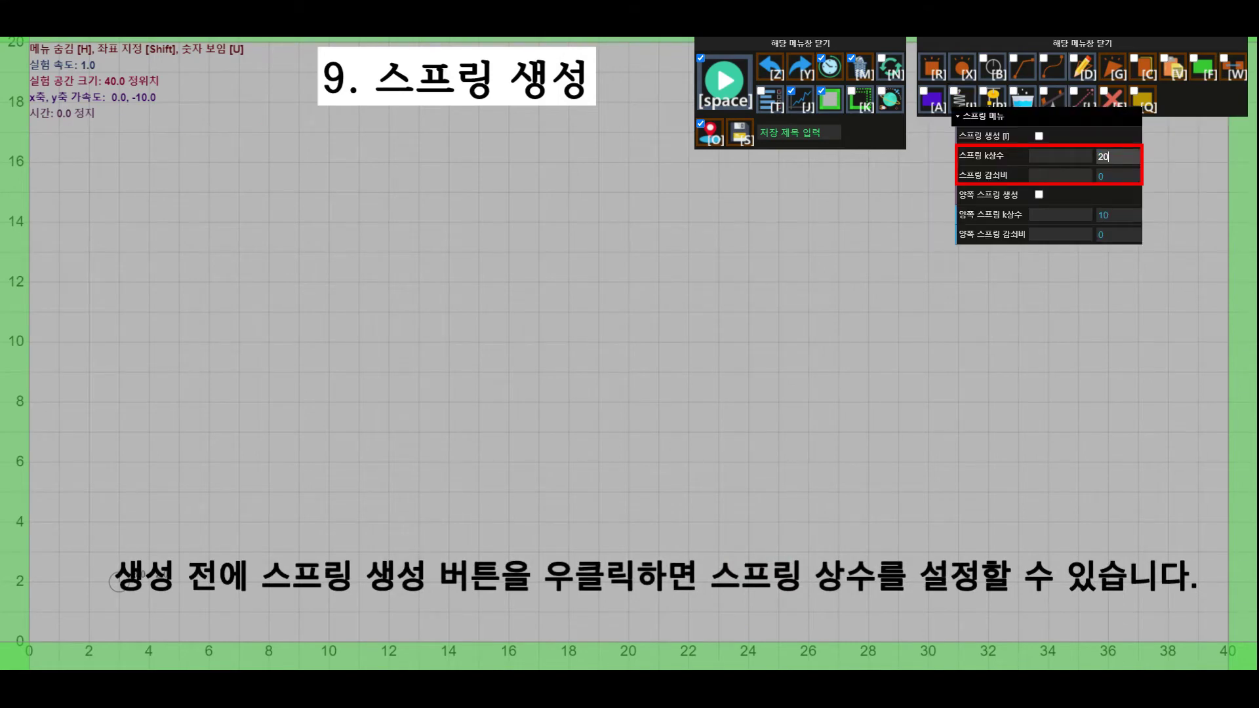
pyautogui.click(961, 100)
pyautogui.moveTo(722, 247); pyautogui.dragTo(792, 356)
# Set the finished spring's constant to 30, its original length to 8 and its extension to 5.
pyautogui.rightClick(722, 247)
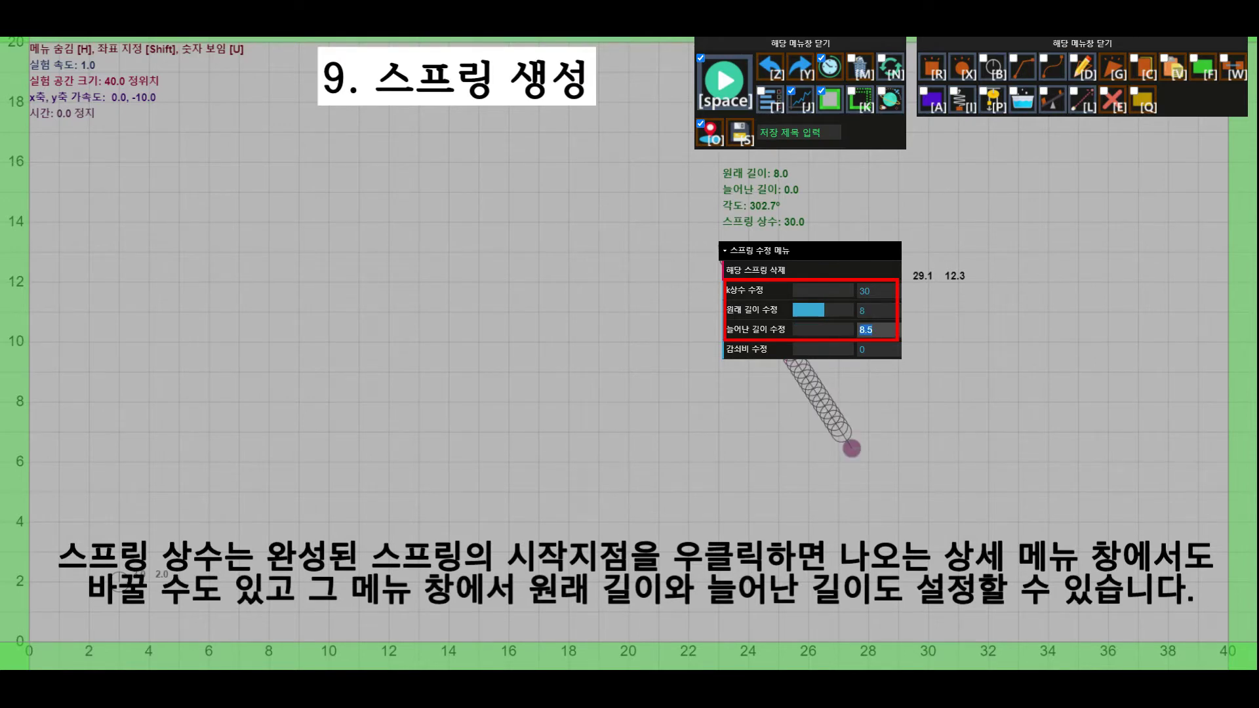
pyautogui.click(601, 321)
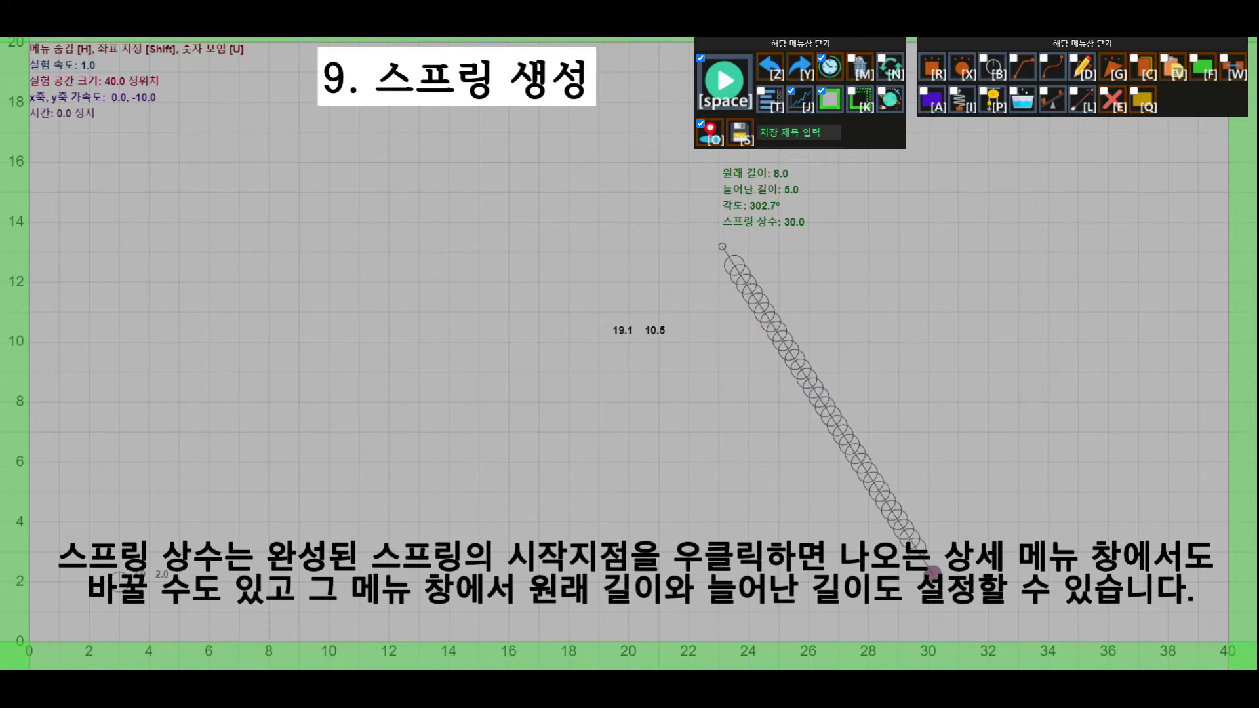
# Create a square, attach it to the free end of the spring and run the simulation.
pyautogui.press('r')
pyautogui.press('q')
pyautogui.moveTo(120, 582); pyautogui.dragTo(932, 570)
pyautogui.press('space')
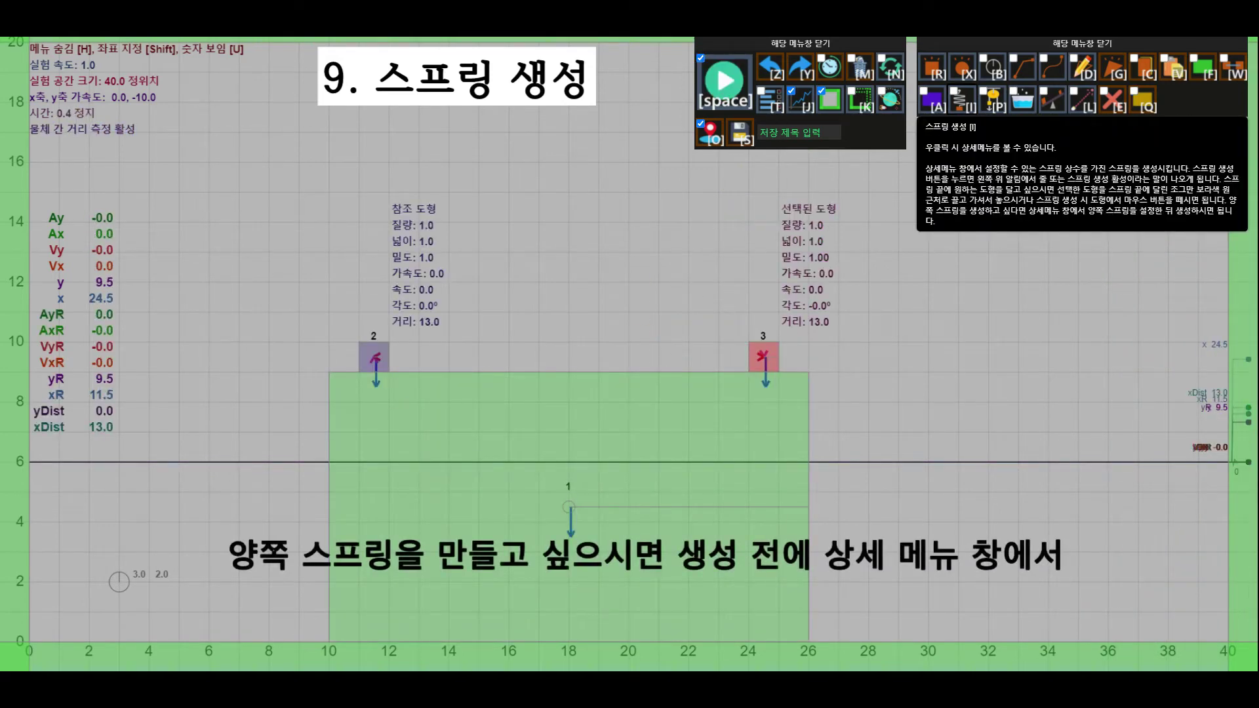
# Connect squares 2 and 3 with a double-sided spring and run the simulation.
pyautogui.rightClick(960, 104)
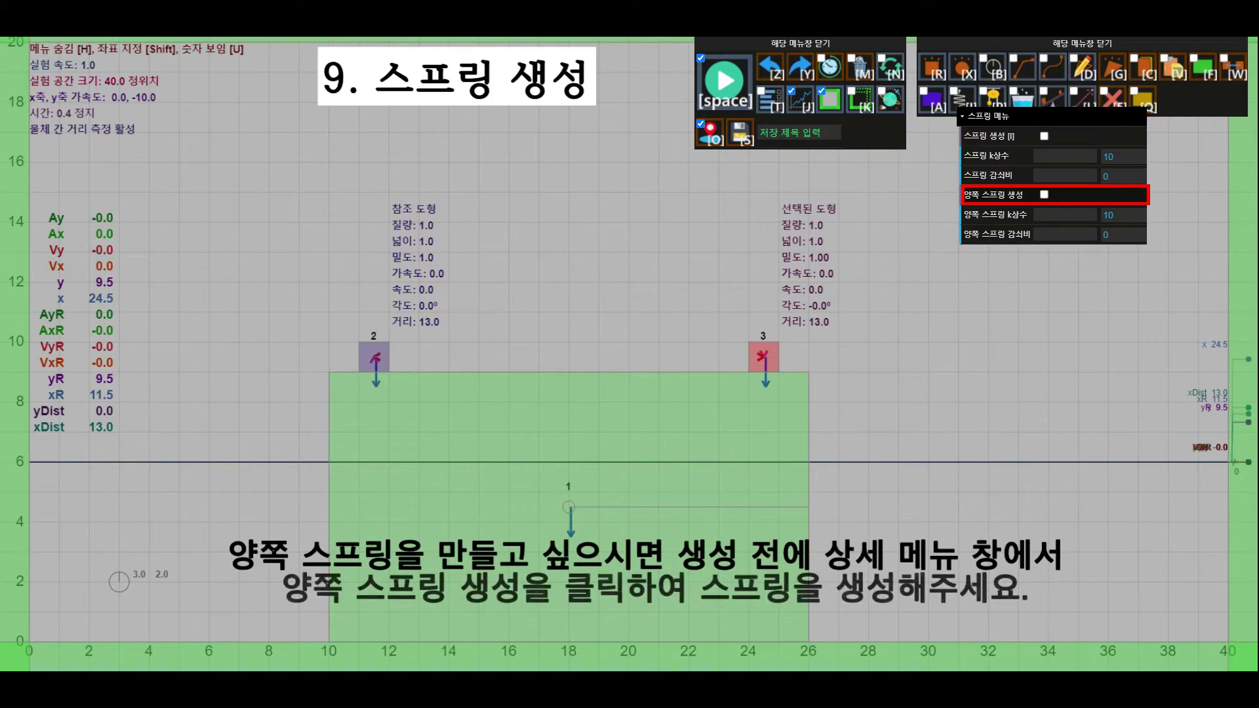
pyautogui.click(1044, 196)
pyautogui.moveTo(373, 357); pyautogui.dragTo(762, 357)
pyautogui.press('space')
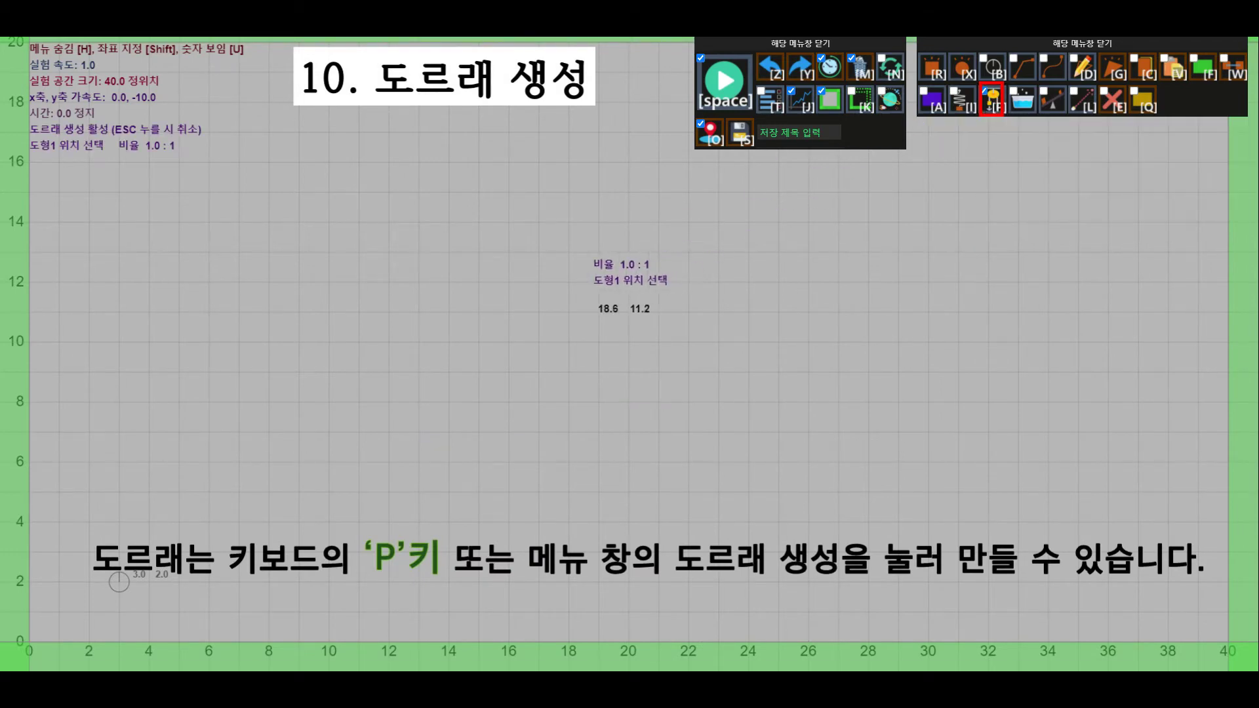
# Create a 1:1 pulley over anchors near (15.8, 13.7) and (24.9, 15.2), with hanging ends near (14.1, 6.8) and (26, 8).
pyautogui.click(453, 436)
pyautogui.click(504, 229)
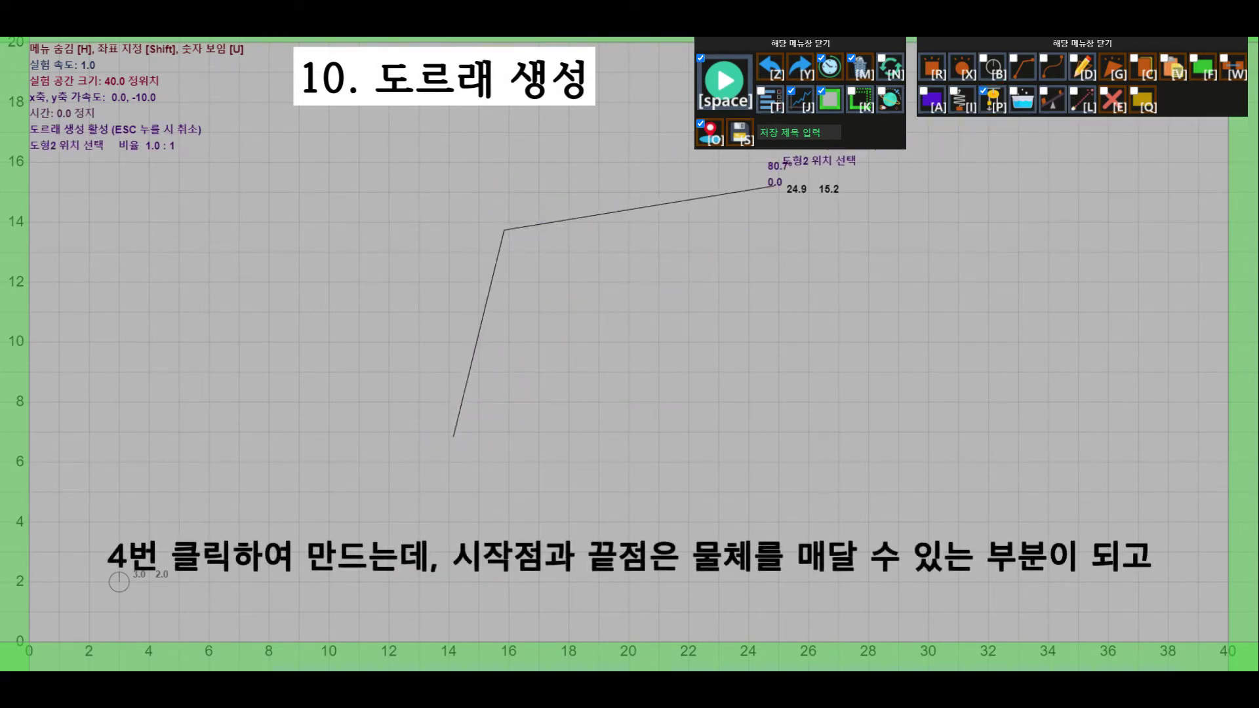
pyautogui.click(775, 186)
pyautogui.click(809, 402)
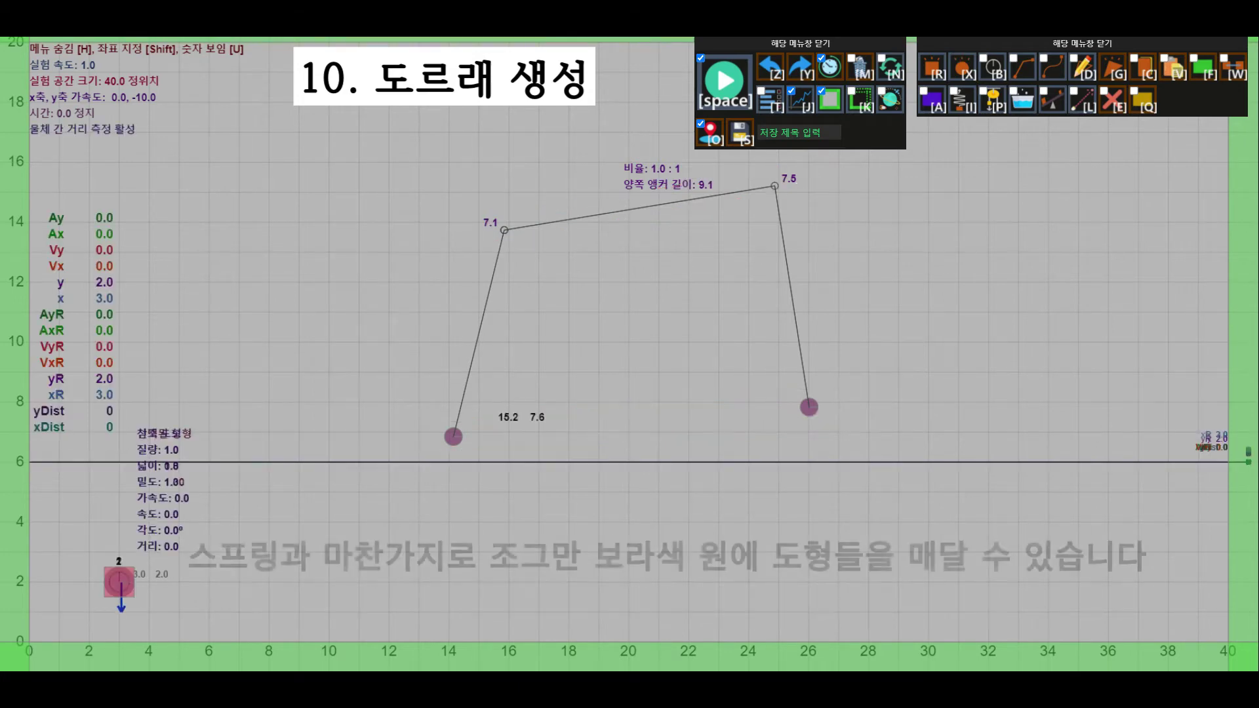
# Hang the square and the circle on opposite ends of the pulley and run the simulation.
pyautogui.moveTo(112, 576)
pyautogui.mouseDown()
pyautogui.moveTo(281, 538)
pyautogui.moveTo(451, 433)
pyautogui.mouseUp()
pyautogui.click(615, 477)
pyautogui.moveTo(615, 476); pyautogui.dragTo(811, 408)
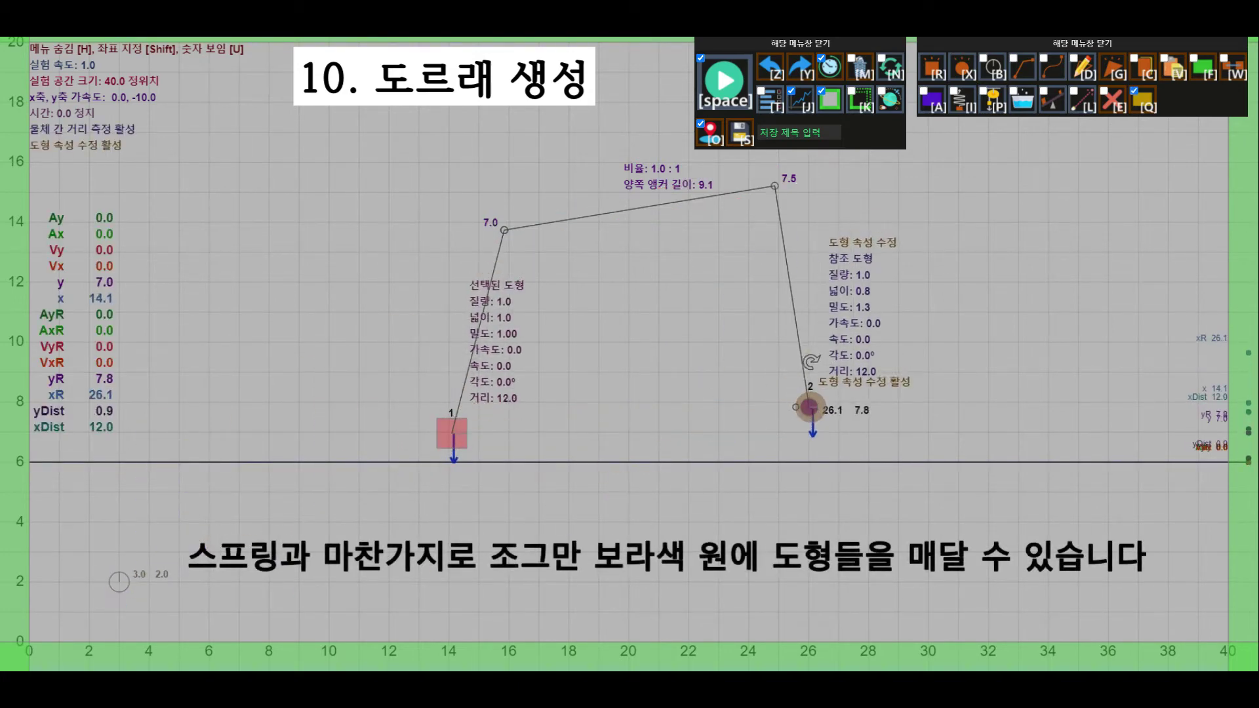
pyautogui.press('space')
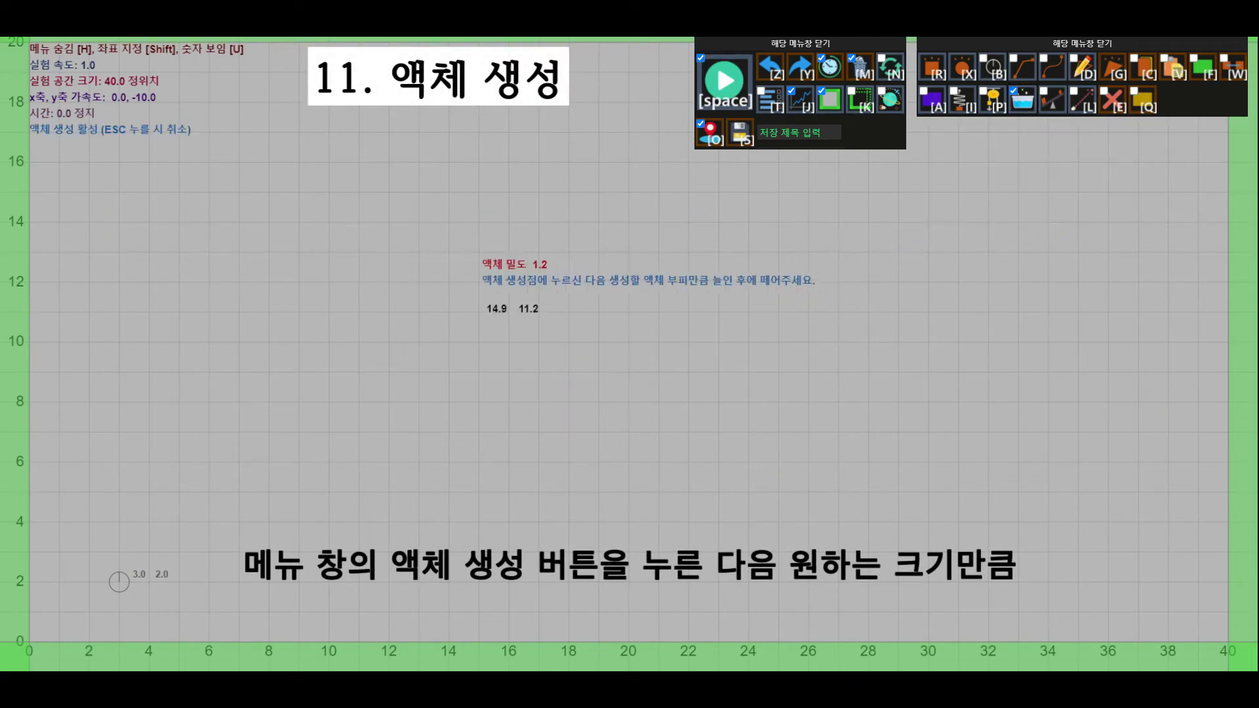
# Create a liquid area about 14.5 by 4.8, and another about 21.9 by 6.9 with a liquid density of 2.
pyautogui.moveTo(440, 262); pyautogui.dragTo(877, 406)
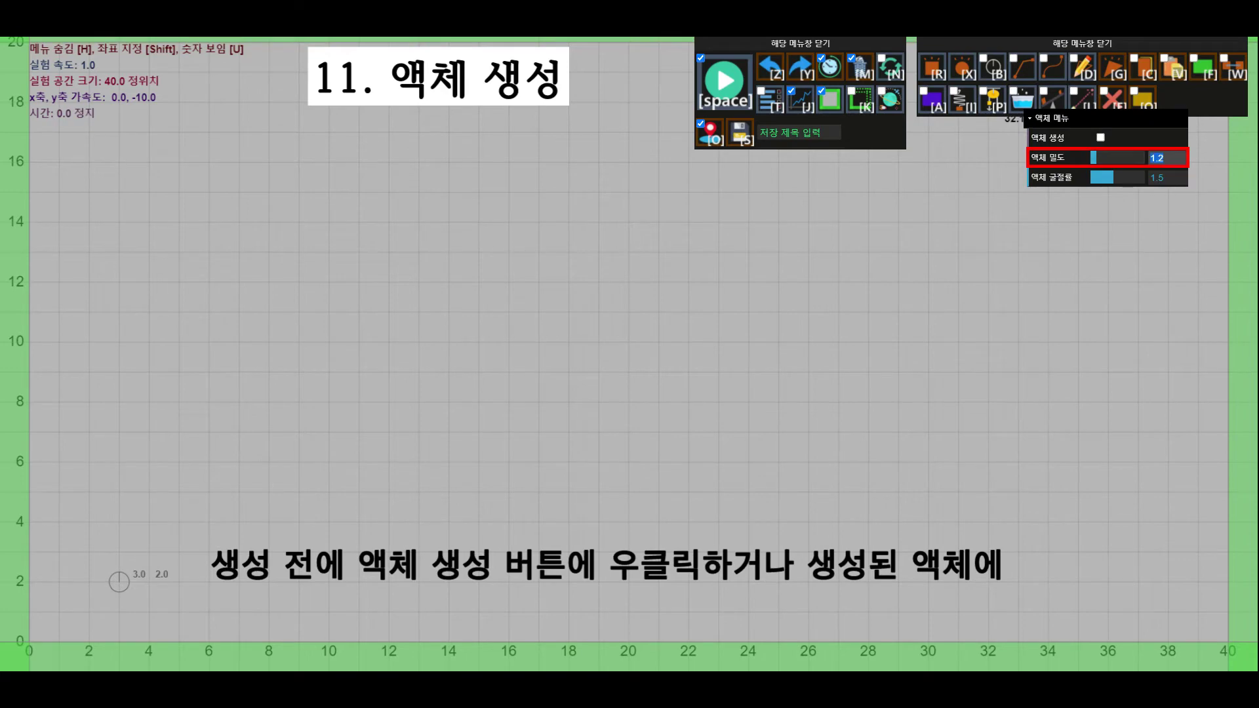
pyautogui.write('2')
pyautogui.moveTo(355, 288); pyautogui.dragTo(1012, 495)
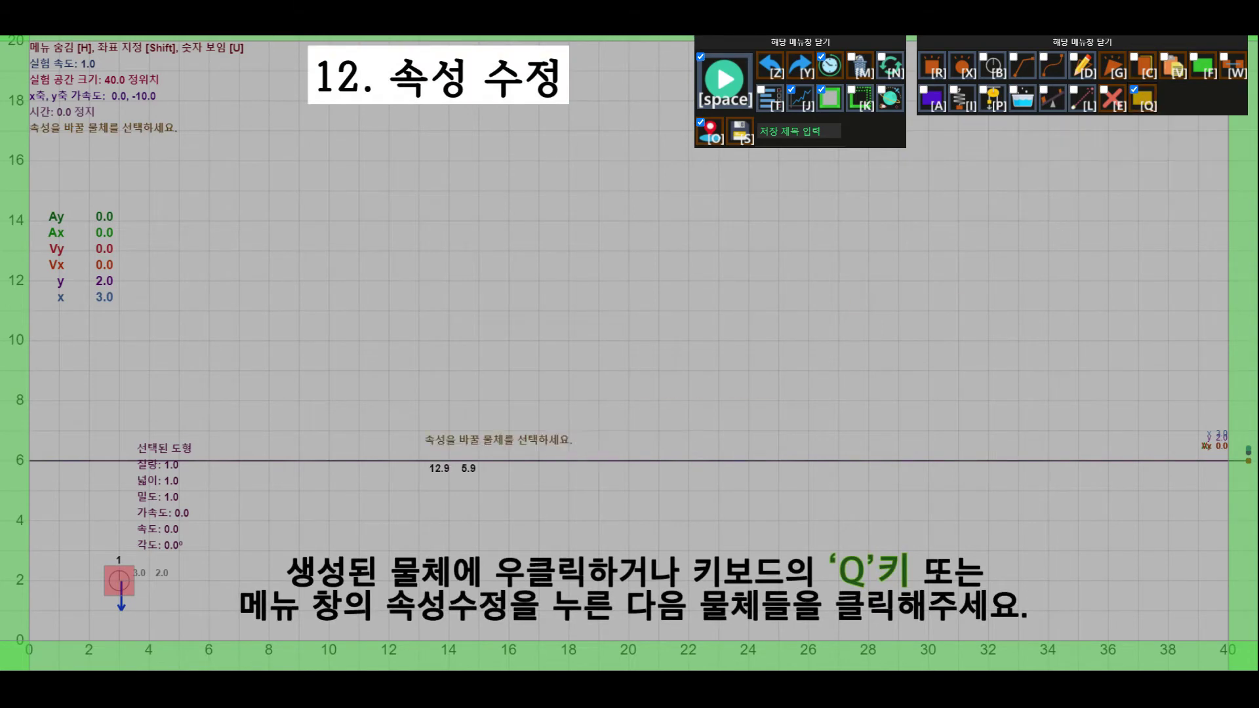
# Edit the properties of square 1 by entering a value of 2.
pyautogui.click(118, 580)
pyautogui.write('2')
pyautogui.press('Tab')
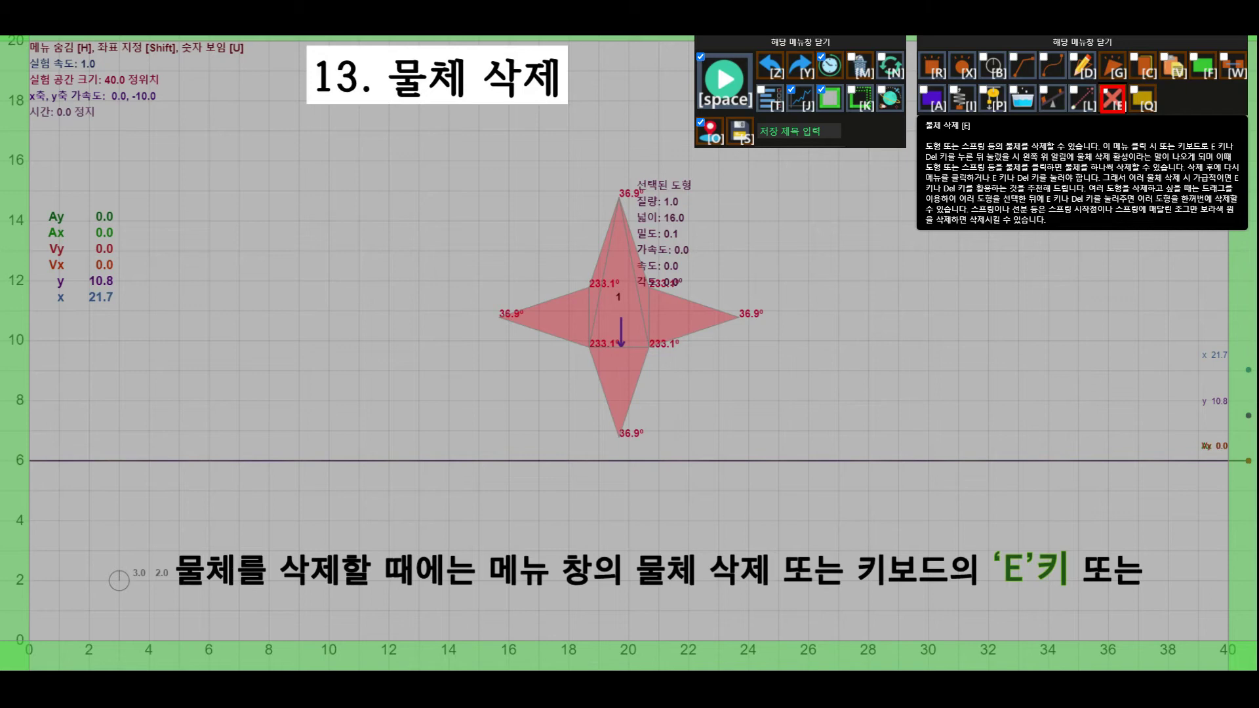
# Delete the four-pointed star shape through its own property options.
pyautogui.click(1114, 101)
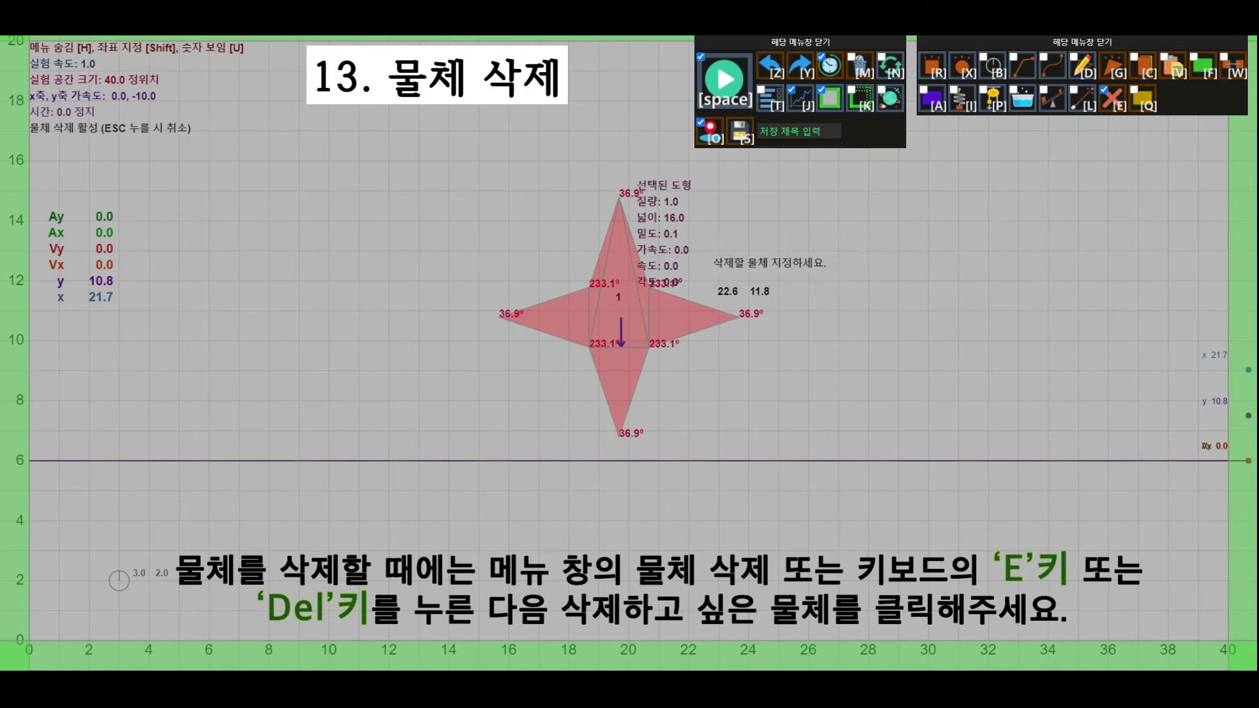
pyautogui.press('Escape')
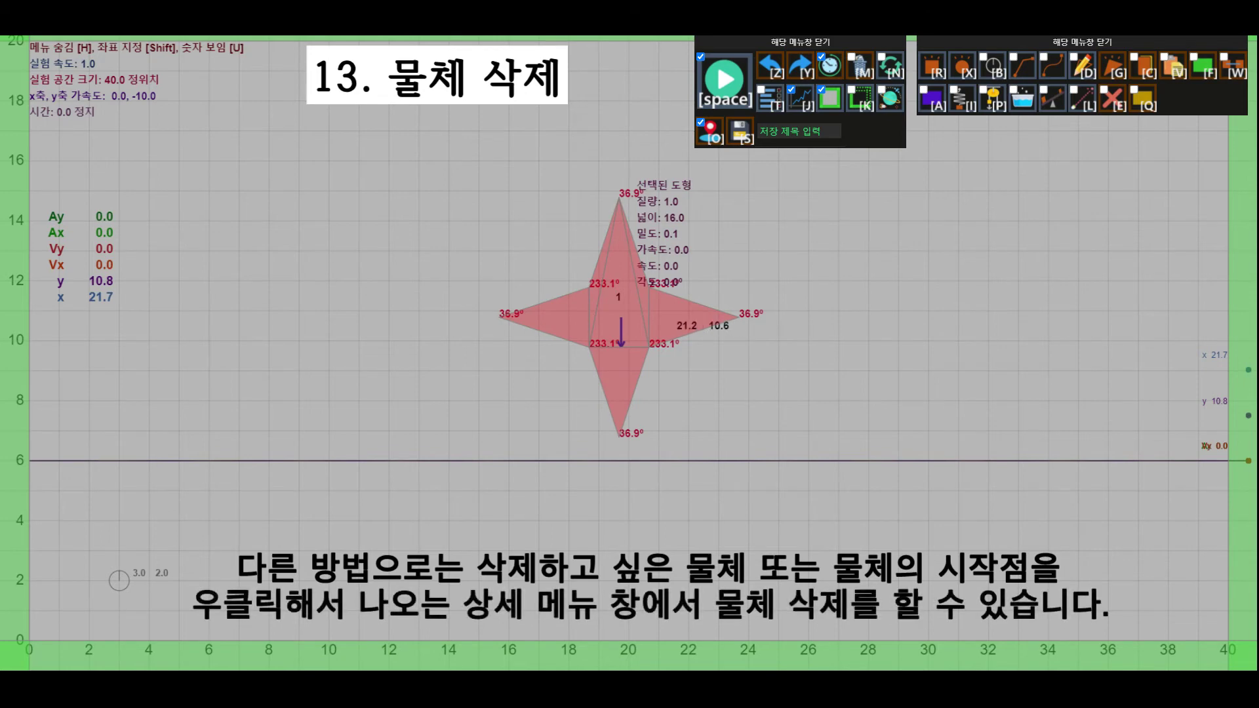
pyautogui.rightClick(661, 325)
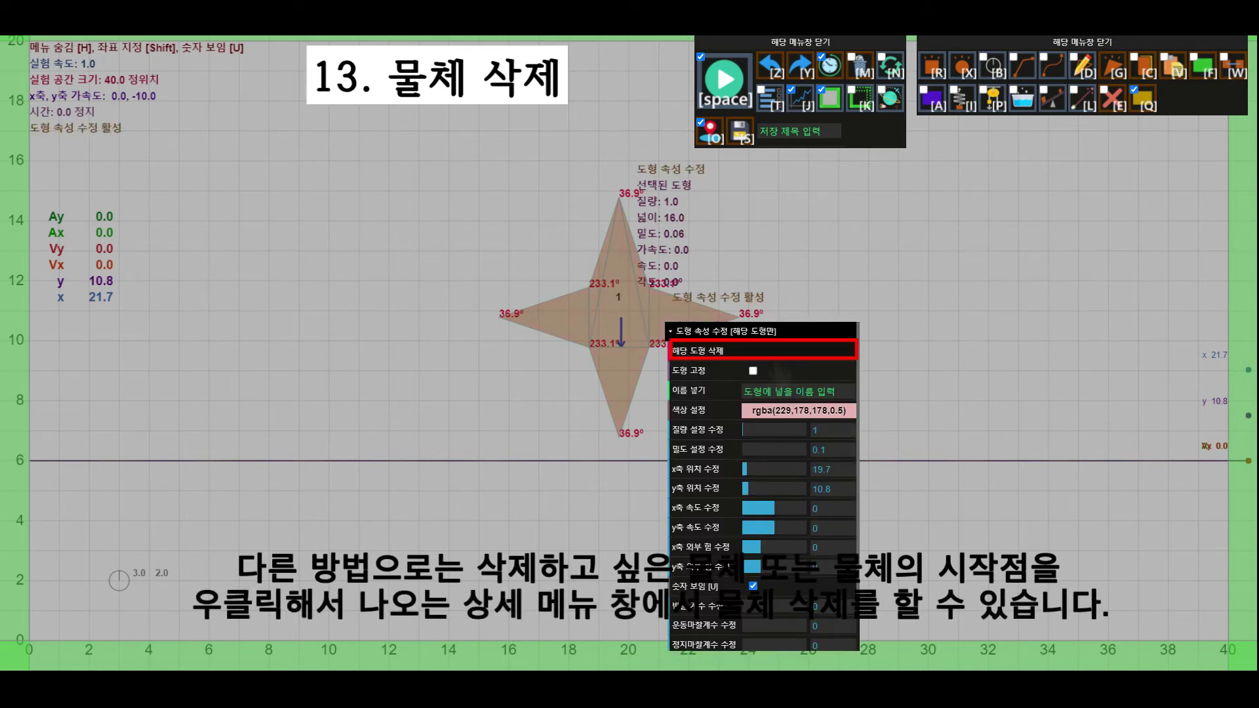
pyautogui.click(763, 352)
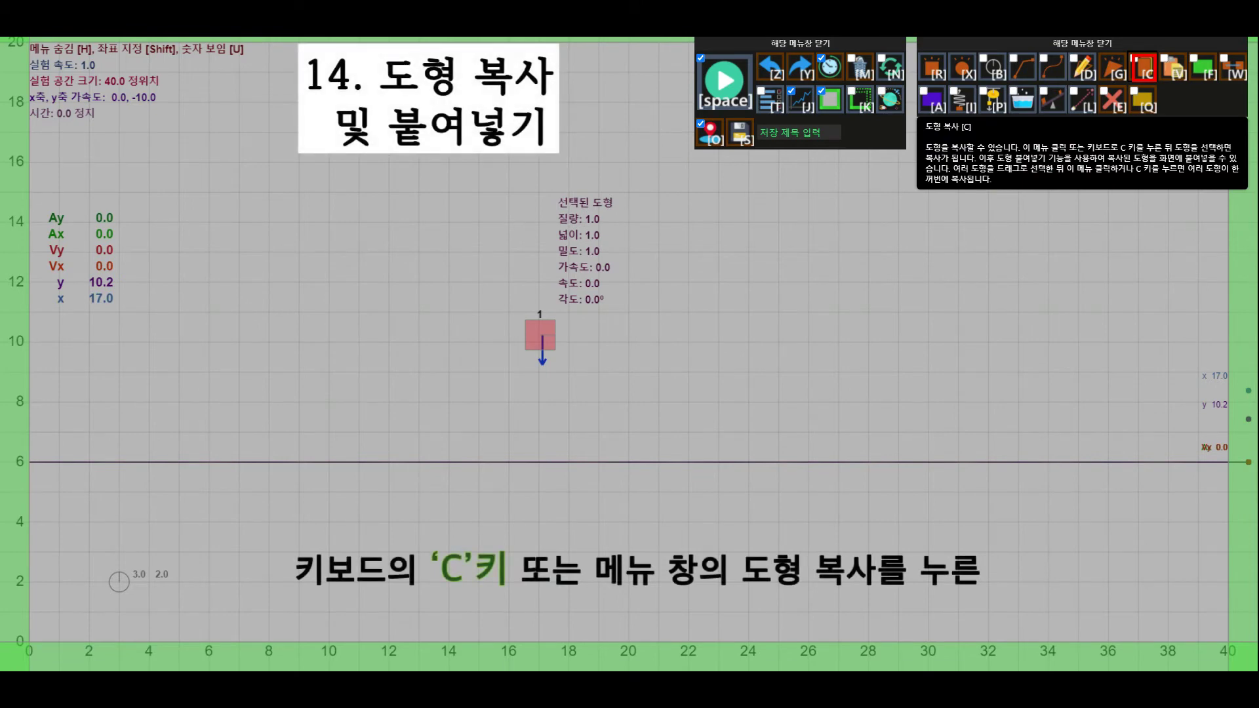
# Copy square 1 and paste it, and copy the selected group of two squares and a circle.
pyautogui.click(1143, 67)
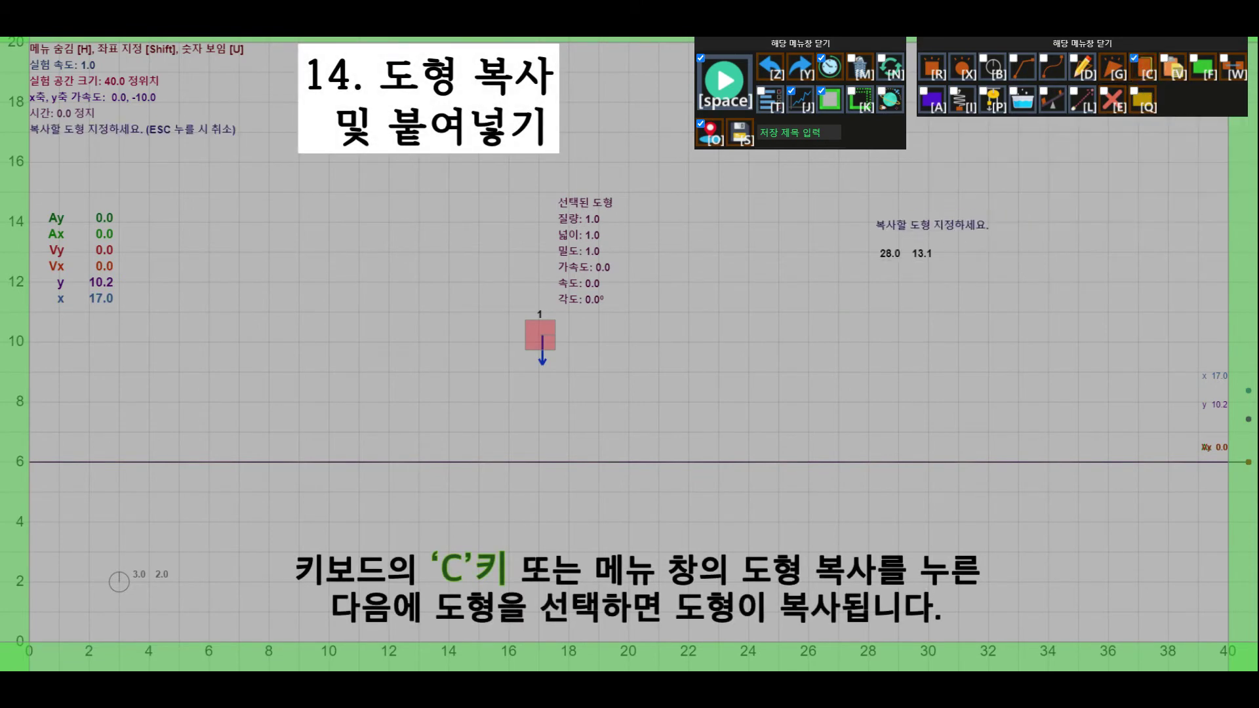
pyautogui.click(537, 336)
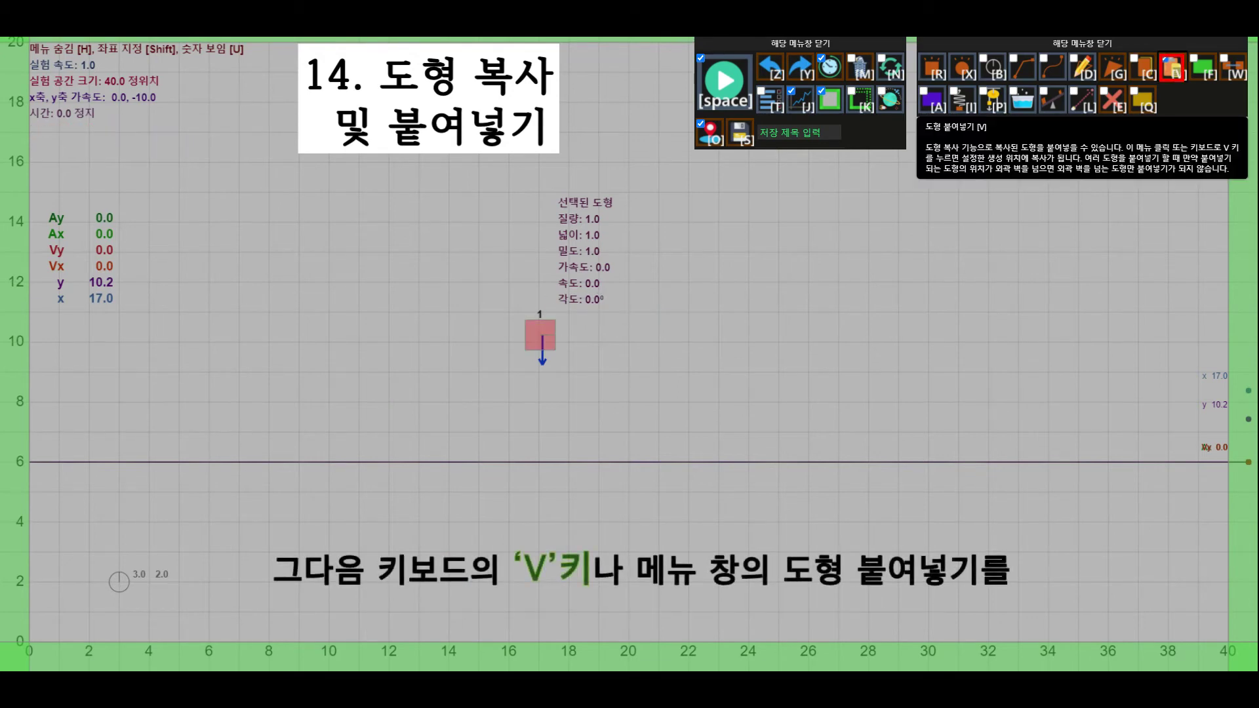
pyautogui.click(1172, 67)
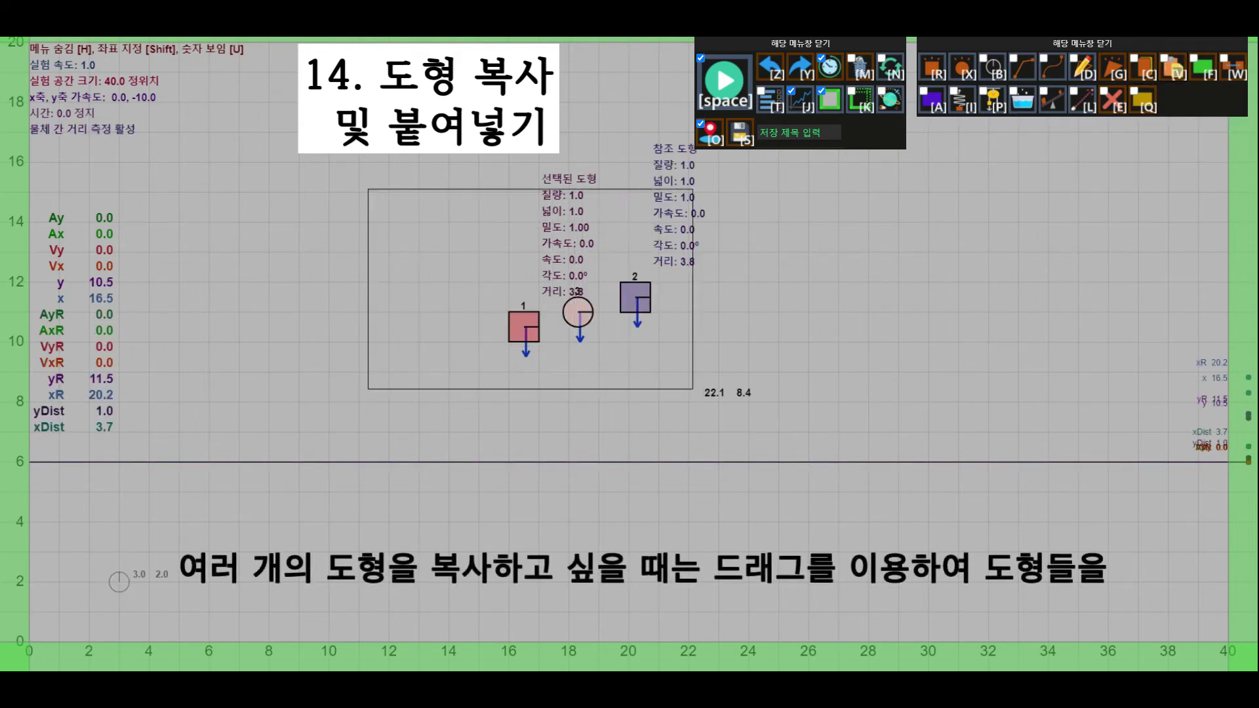
pyautogui.press('c')
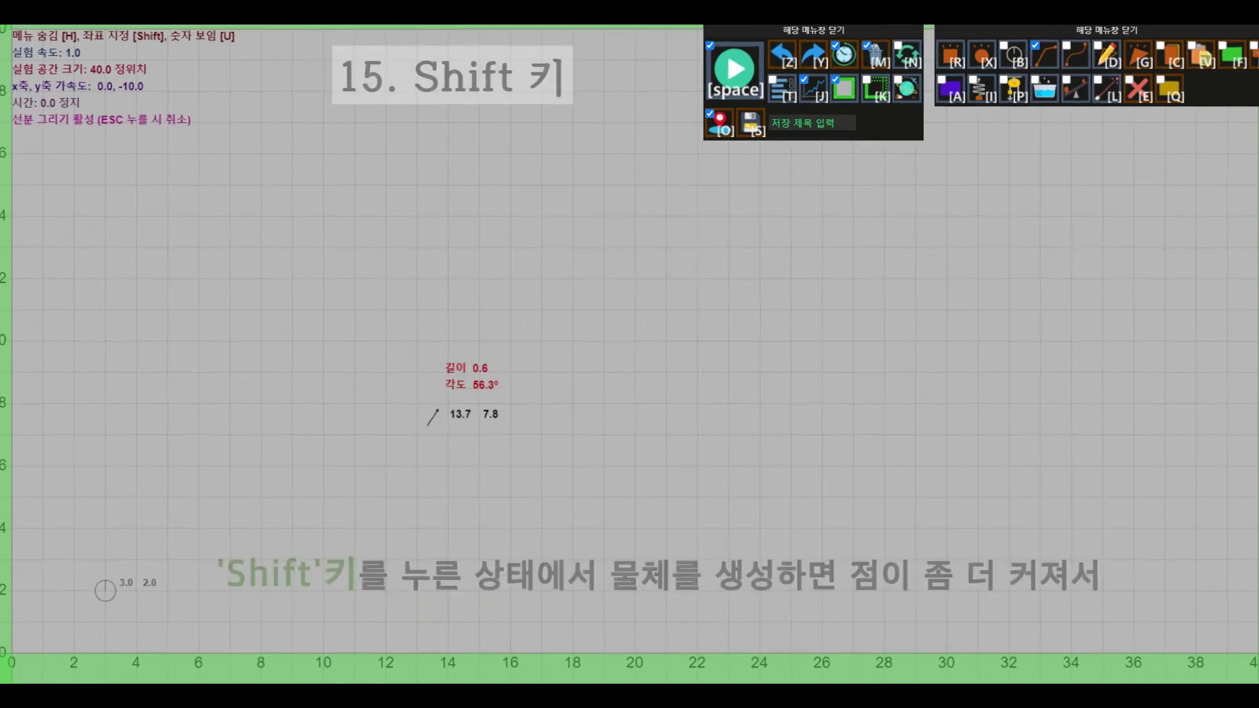
# Draw a line segment and a spring from about (24.5, 12.5) to (17, 6) with their points snapped to grid coordinates.
pyautogui.press('shift')
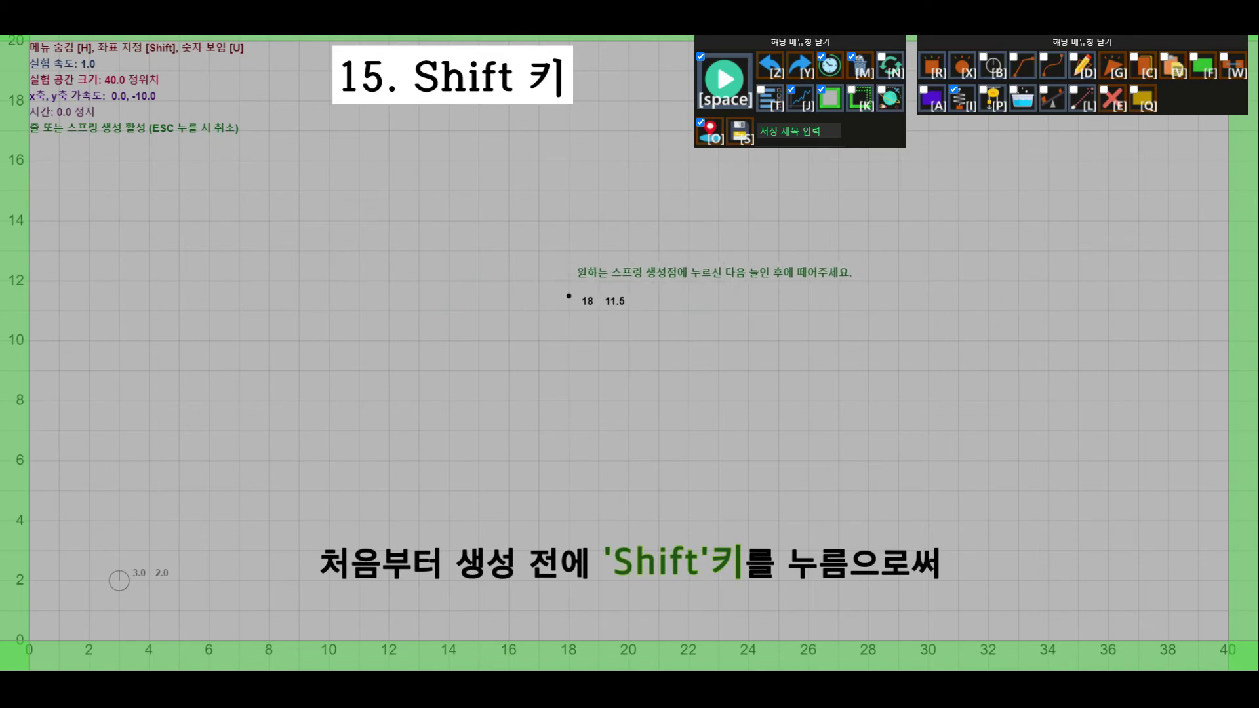
pyautogui.moveTo(763, 266); pyautogui.dragTo(537, 458)
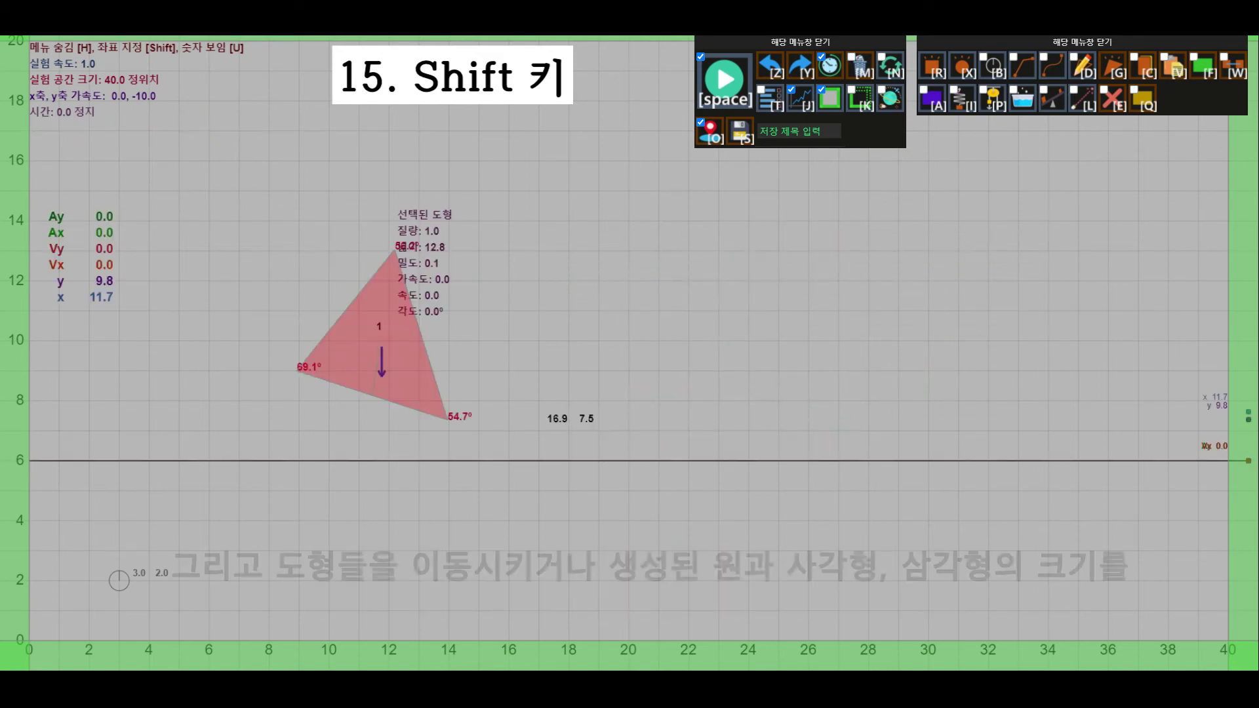
# Move triangle 1 to about (20.5, 11.5) and reshape it by its vertices, with coordinate snapping active.
pyautogui.press('q')
pyautogui.moveTo(380, 346); pyautogui.dragTo(643, 297)
pyautogui.moveTo(712, 369); pyautogui.dragTo(749, 341)
pyautogui.moveTo(656, 169); pyautogui.dragTo(581, 379)
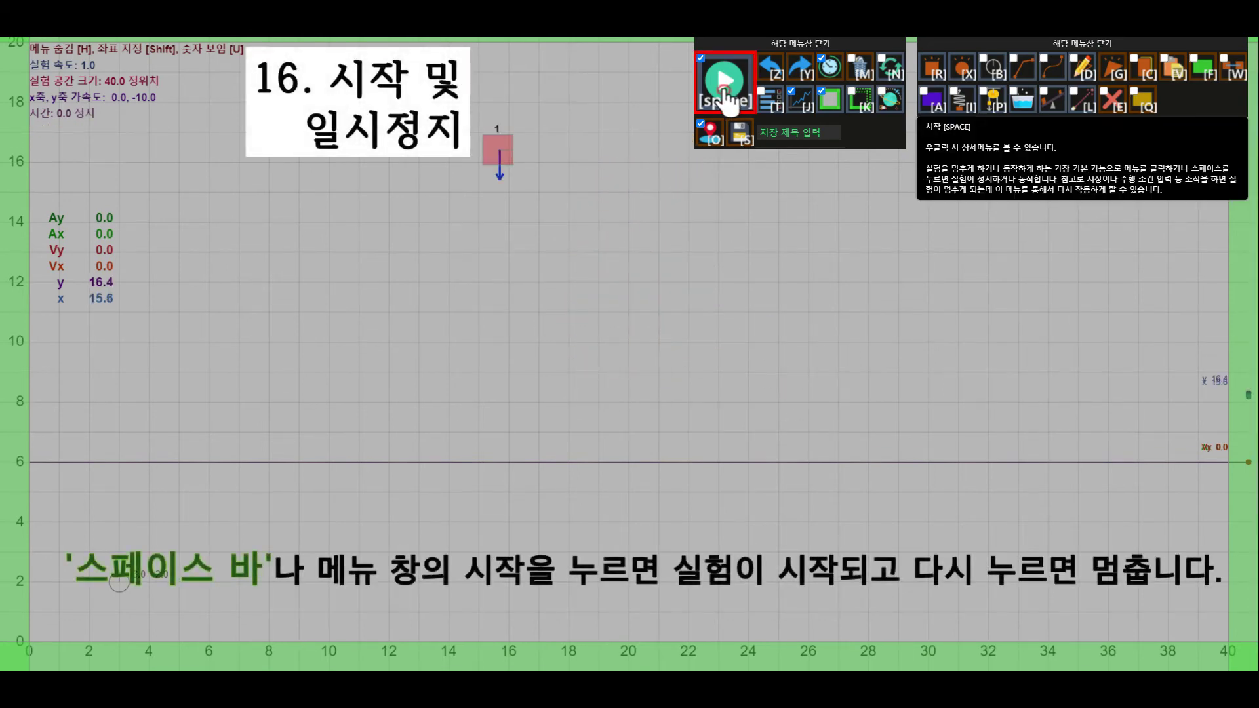
# Start the simulation of the falling square and pause it.
pyautogui.click(724, 98)
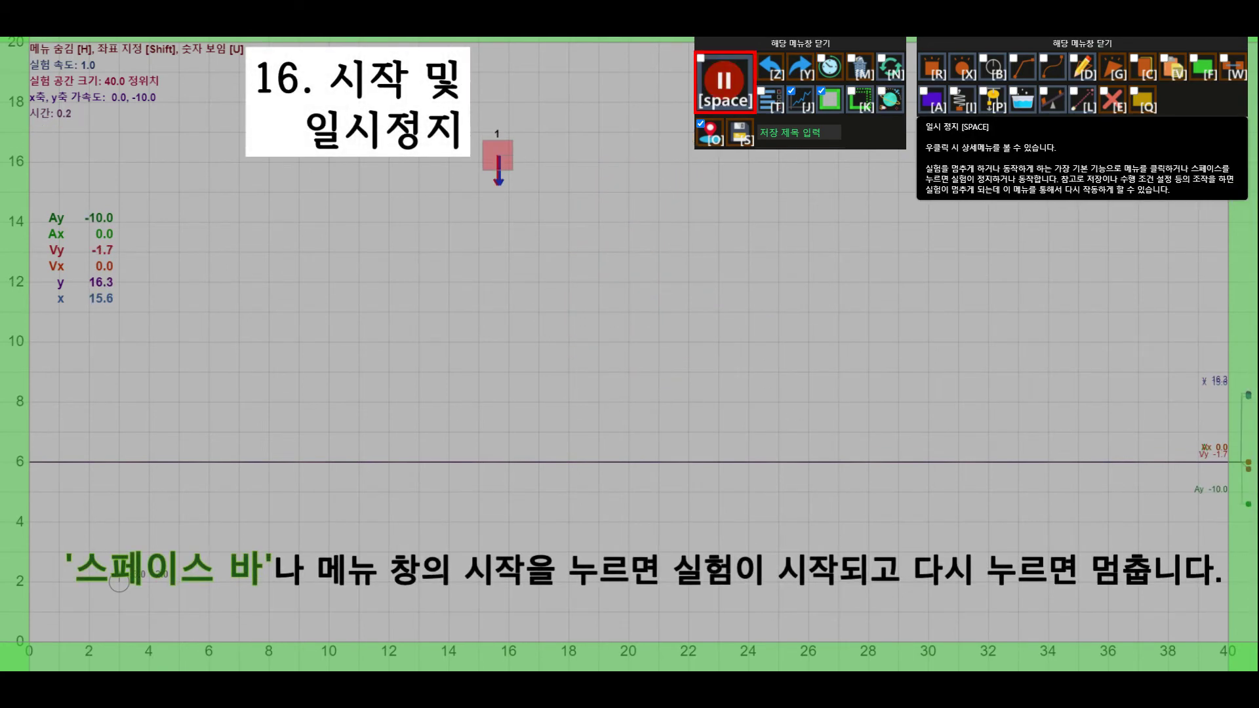
pyautogui.click(723, 98)
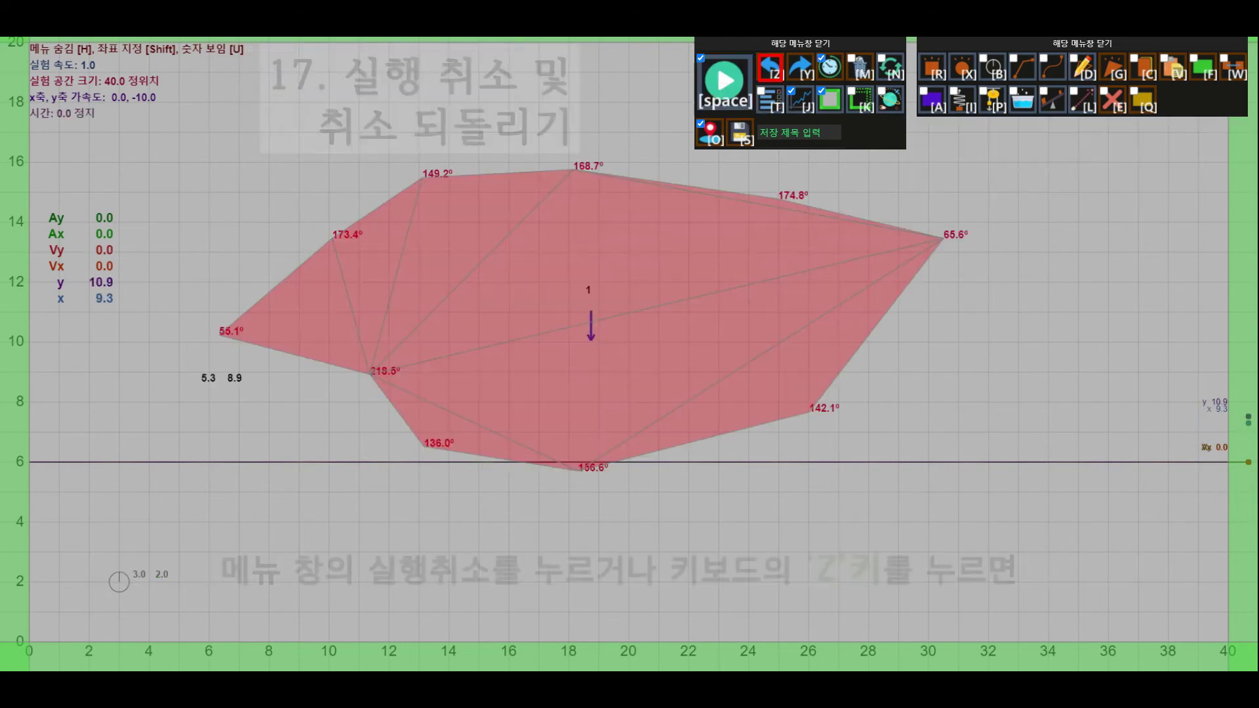
# Undo the creation of the polygon and the placement of its vertices one by one.
pyautogui.press('z')
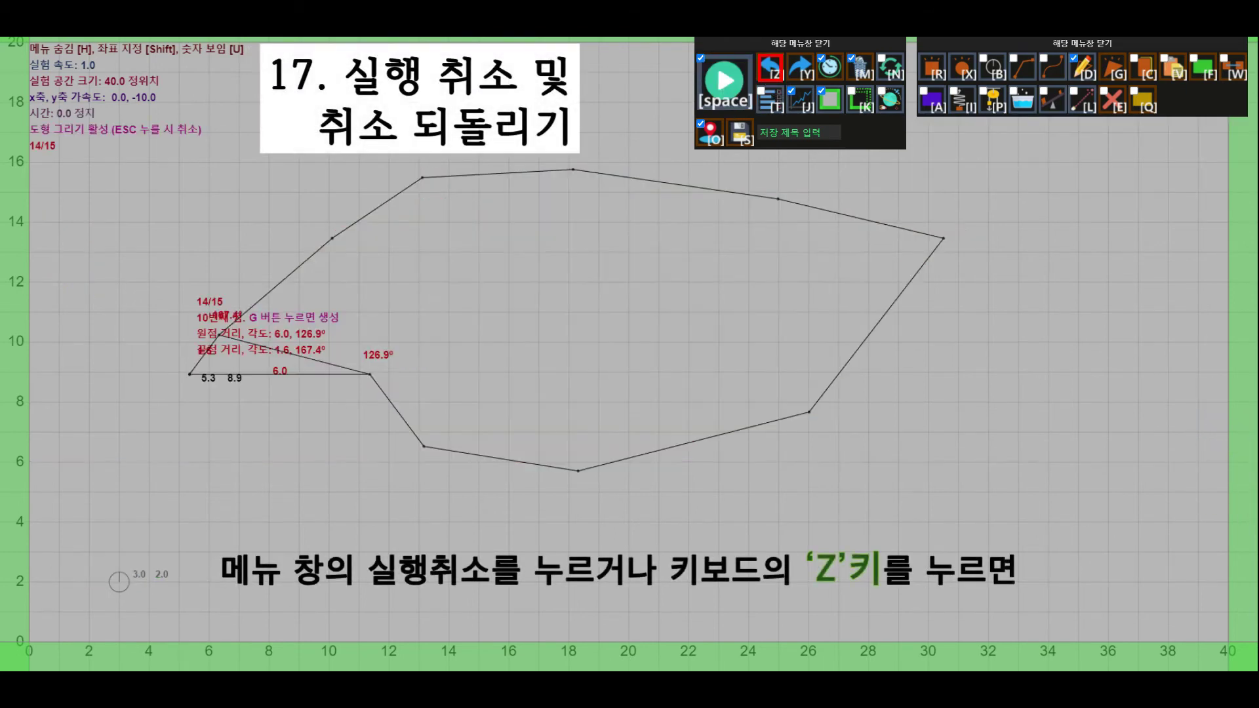
pyautogui.click(773, 76)
pyautogui.click(774, 77)
pyautogui.click(773, 77)
pyautogui.click(773, 77)
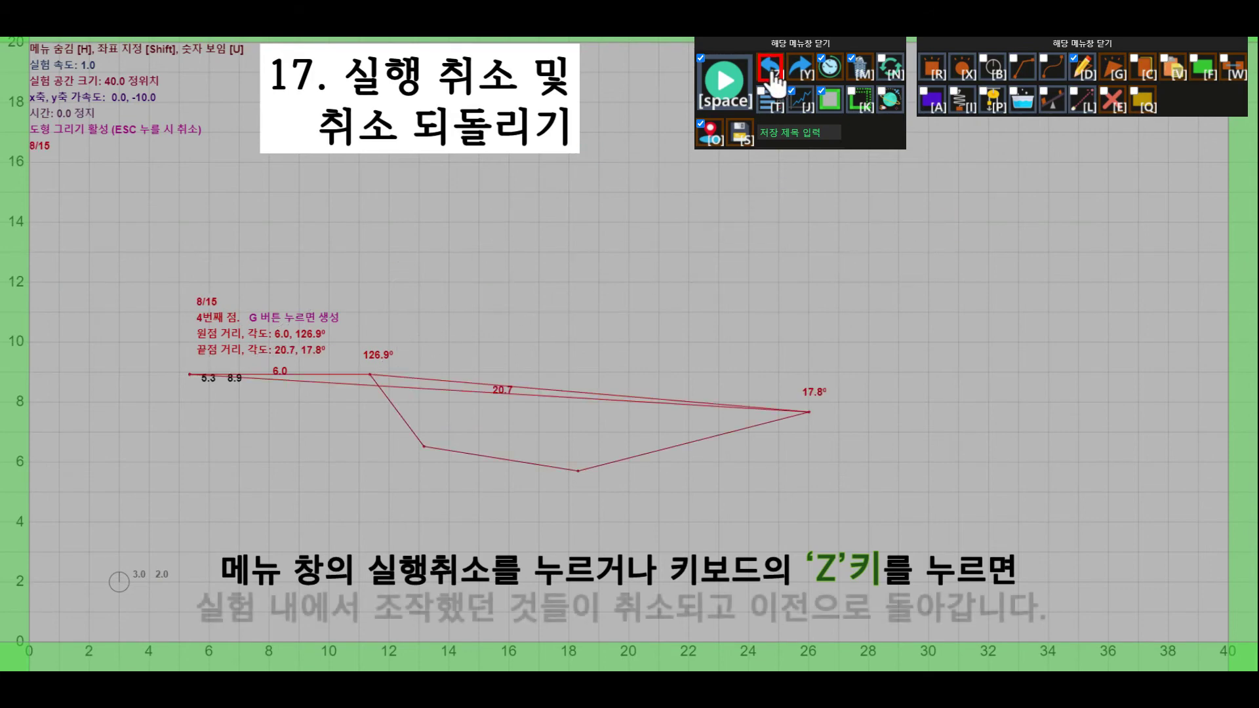
pyautogui.click(774, 76)
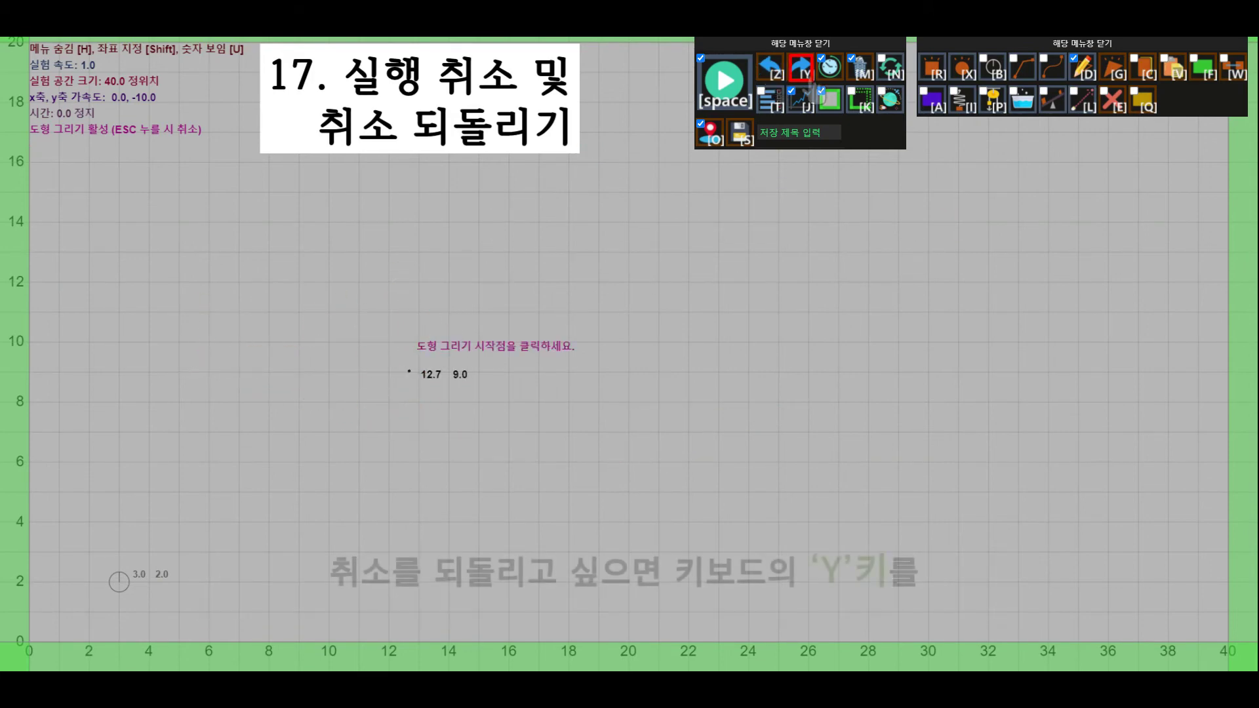
# Redo the undone polygon vertices one by one up to the eighth point.
pyautogui.press('y')
pyautogui.press('y')
pyautogui.click(804, 78)
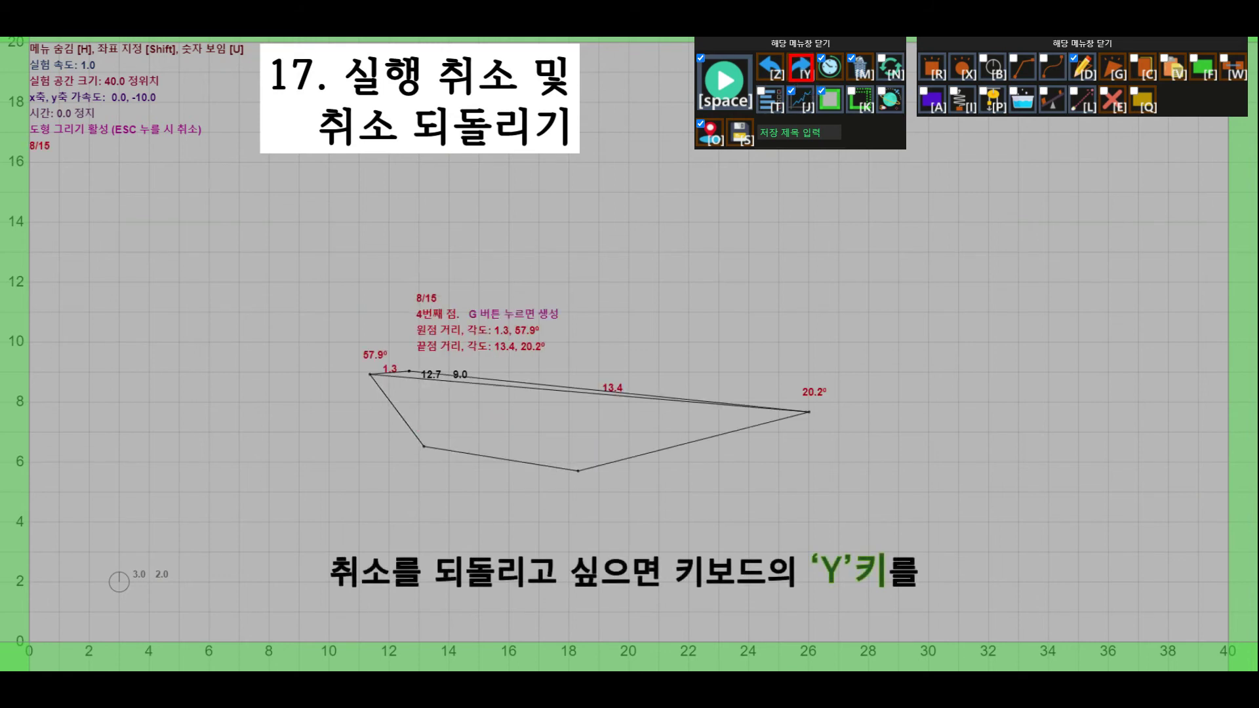
pyautogui.click(803, 77)
pyautogui.click(804, 77)
pyautogui.click(803, 78)
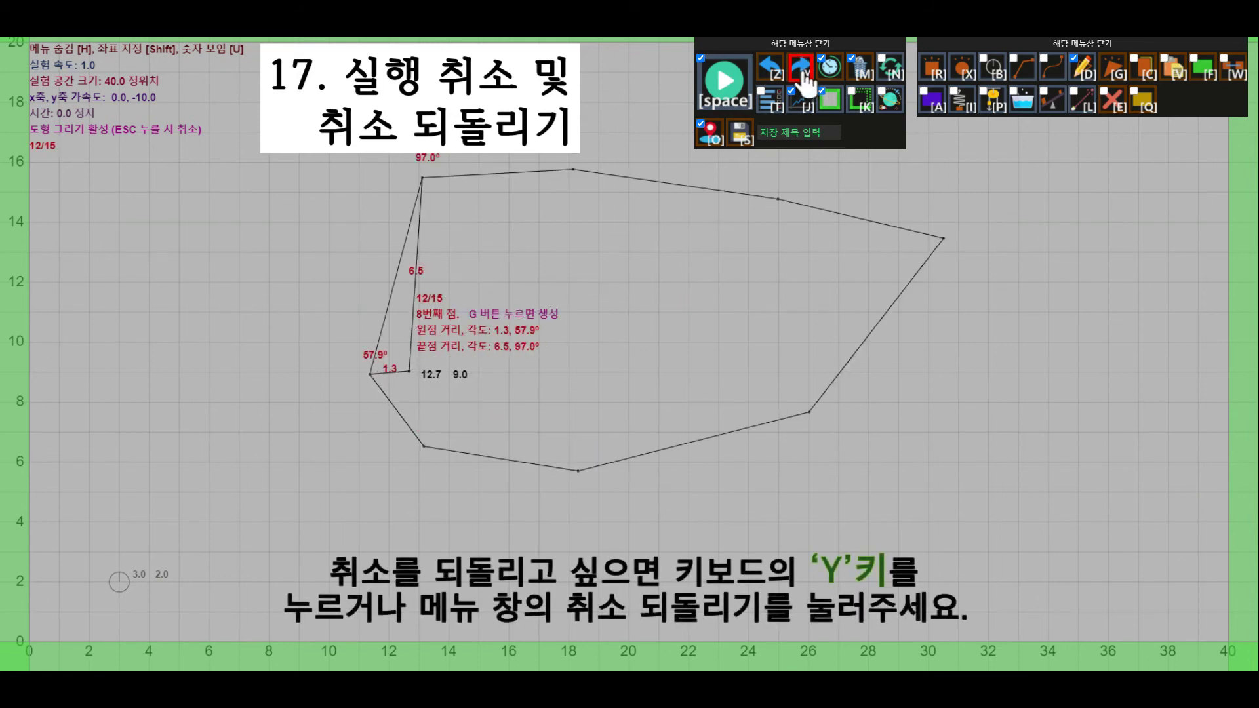
# Redo one more undone step of the polygon drawing after its eighth point.
pyautogui.click(804, 77)
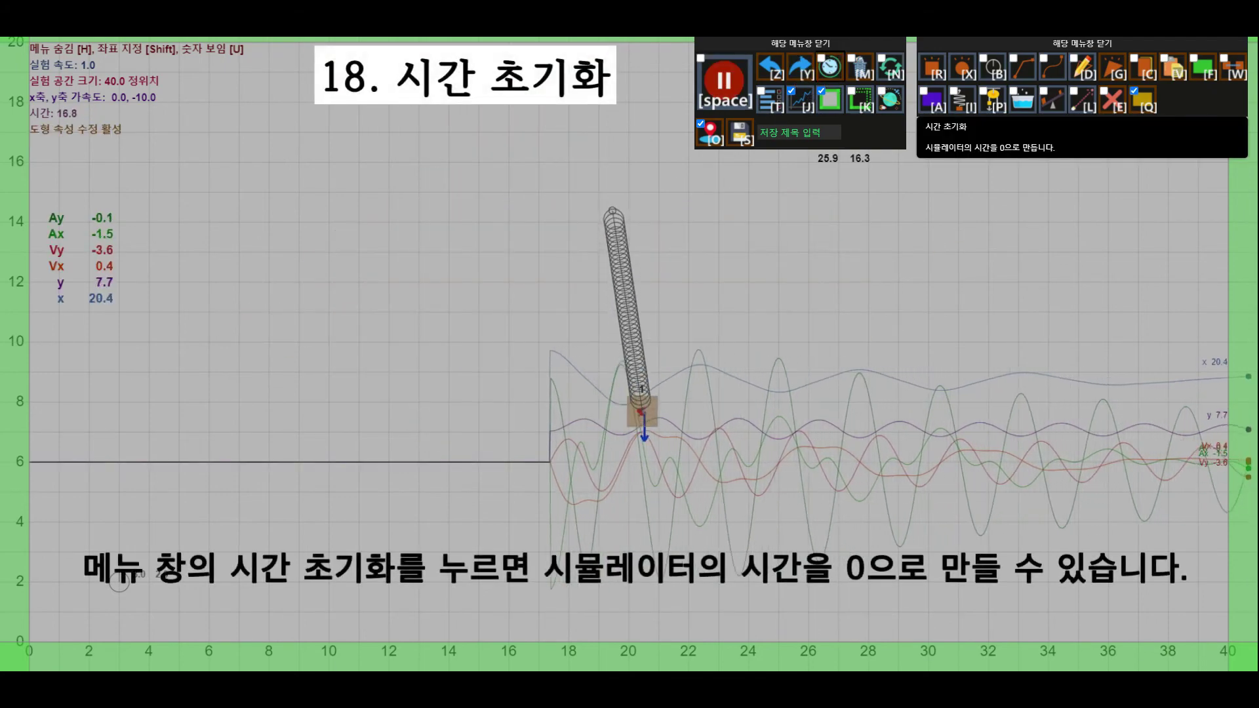
# Reset the simulation time to 0, and delete all objects and graphs from the simulator, accepting the confirmation.
pyautogui.click(829, 65)
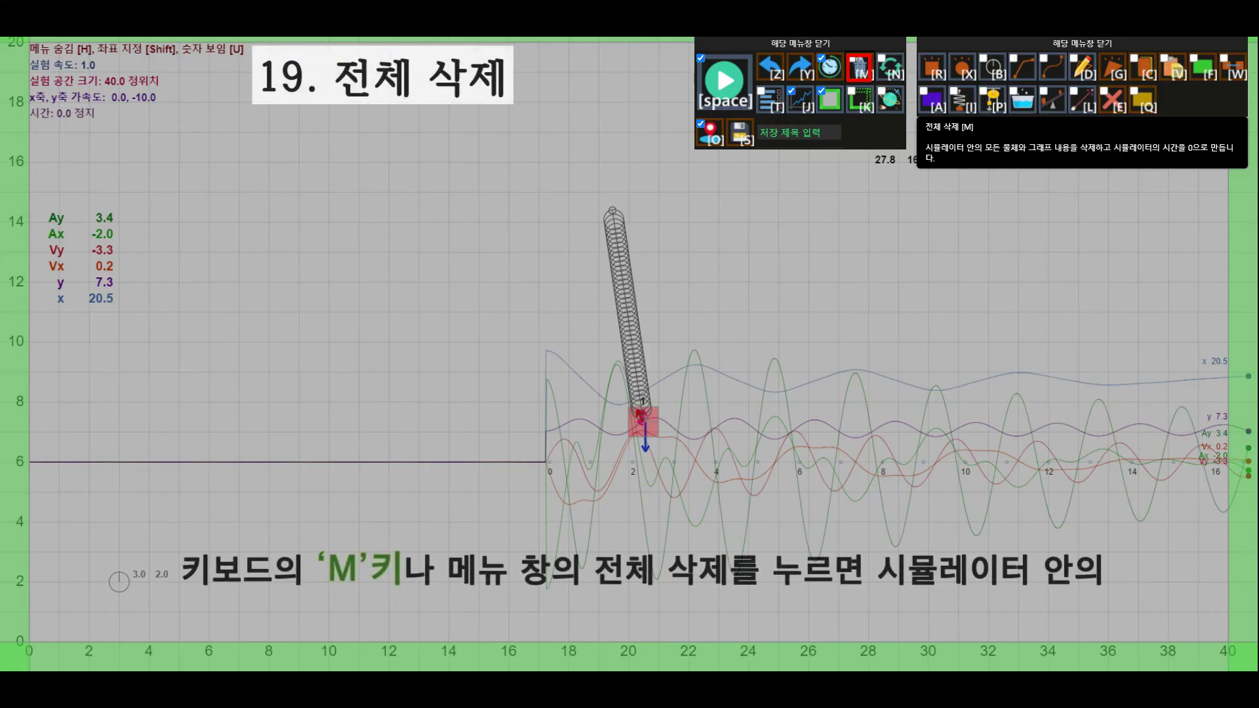
pyautogui.click(858, 68)
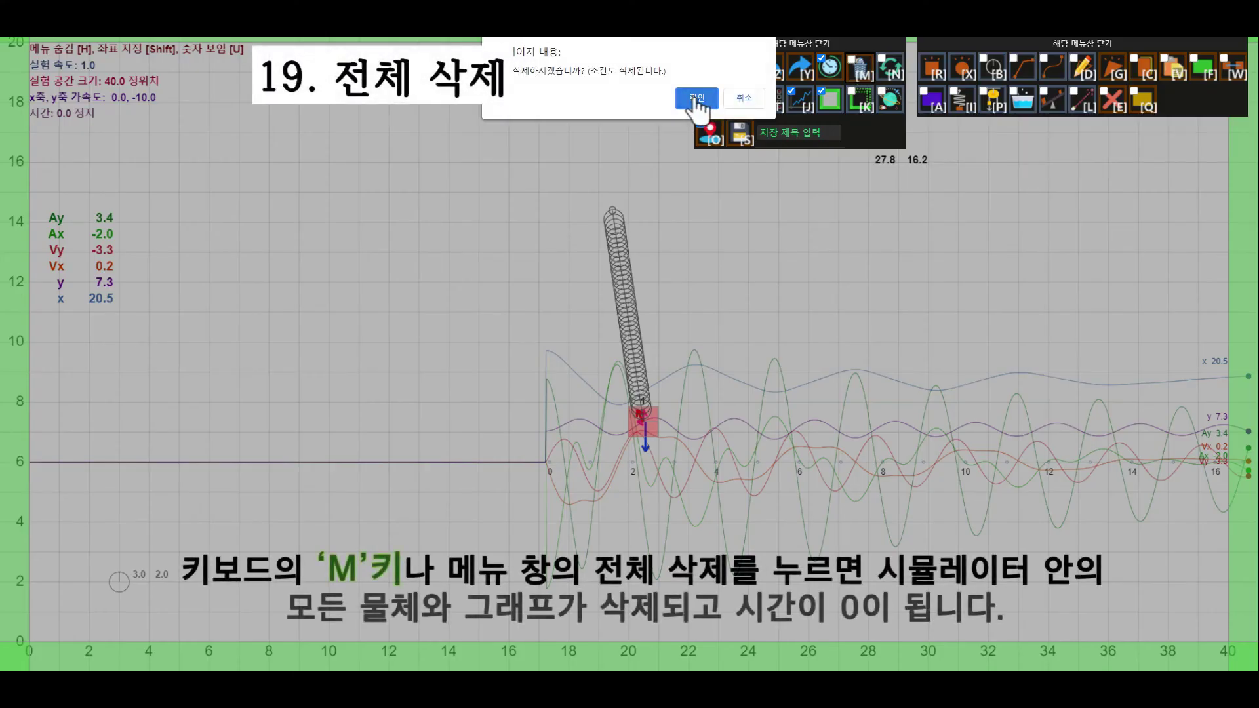
pyautogui.press('Return')
pyautogui.press('Return')
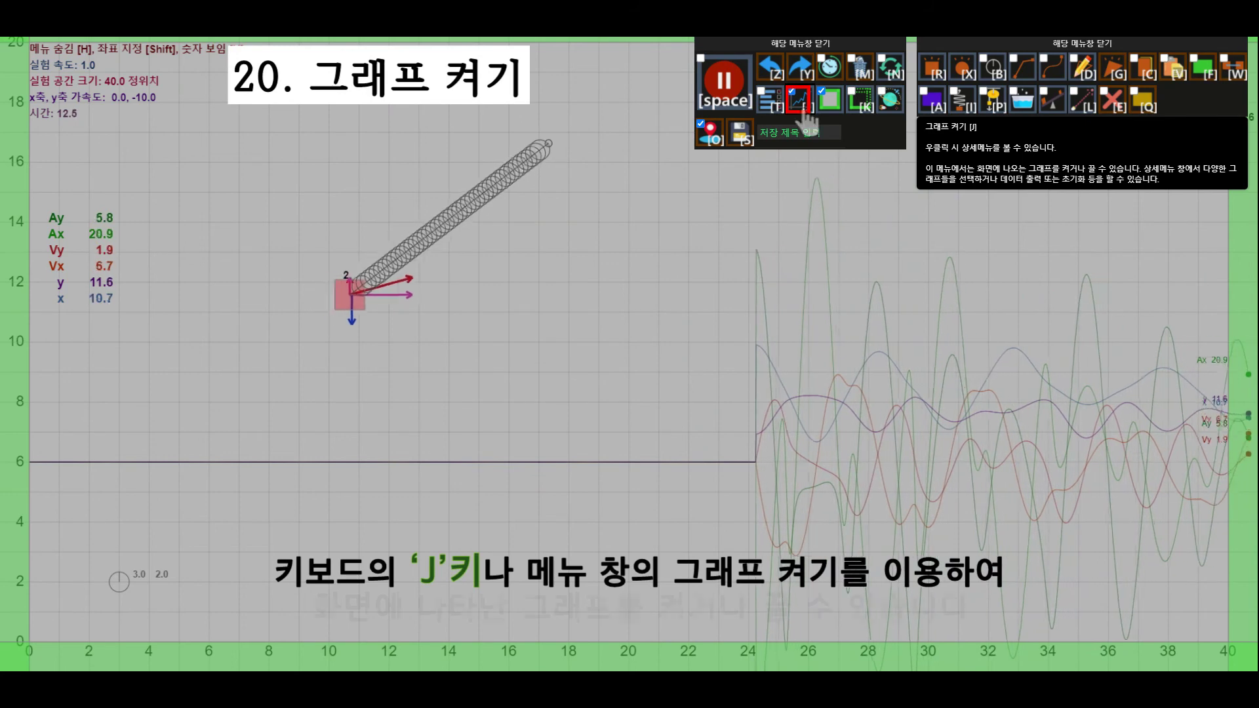
# Toggle the on-screen graph off and on while the square on the spring is being simulated.
pyautogui.click(801, 108)
pyautogui.click(801, 108)
pyautogui.click(801, 108)
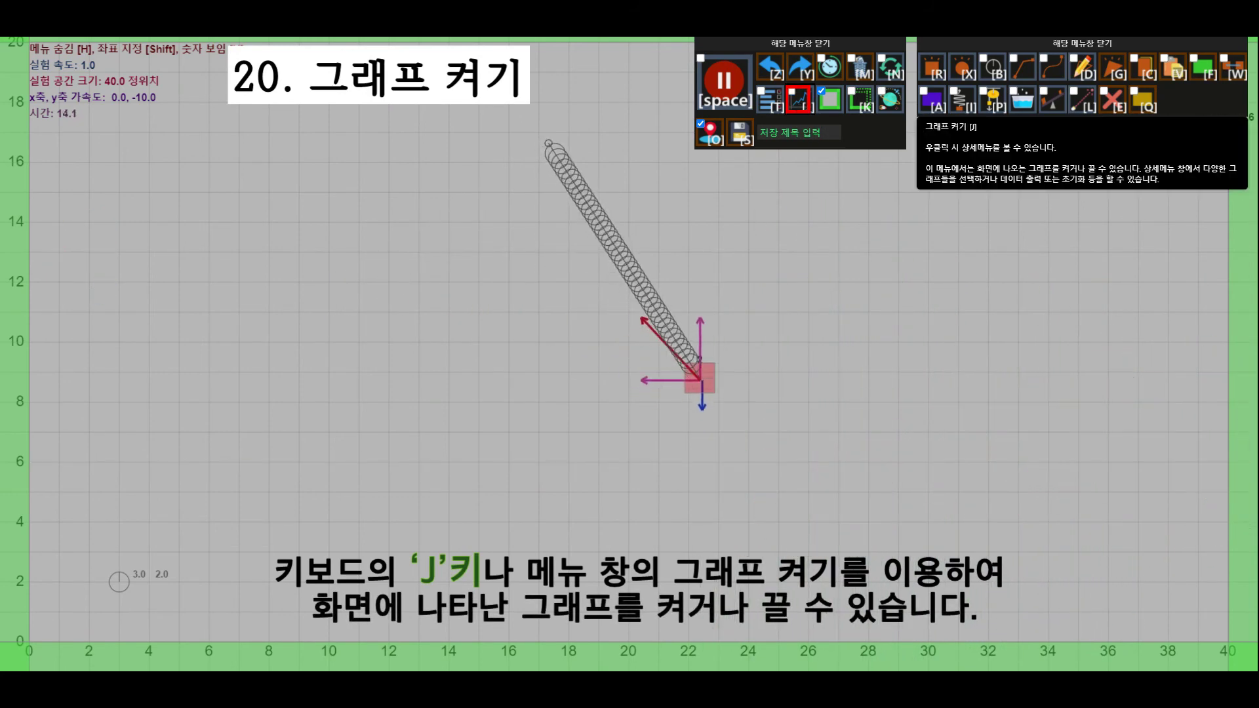
pyautogui.click(801, 109)
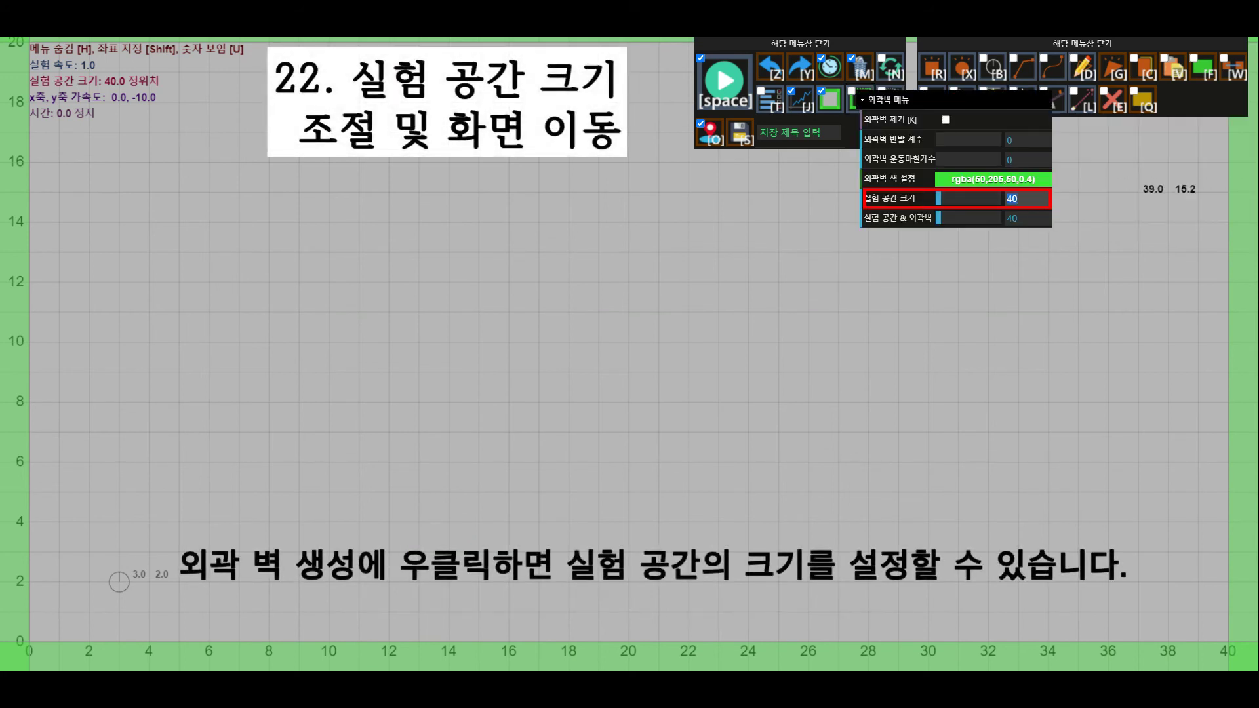
# Set the experiment space size to 100 in the outer wall settings.
pyautogui.write('00')
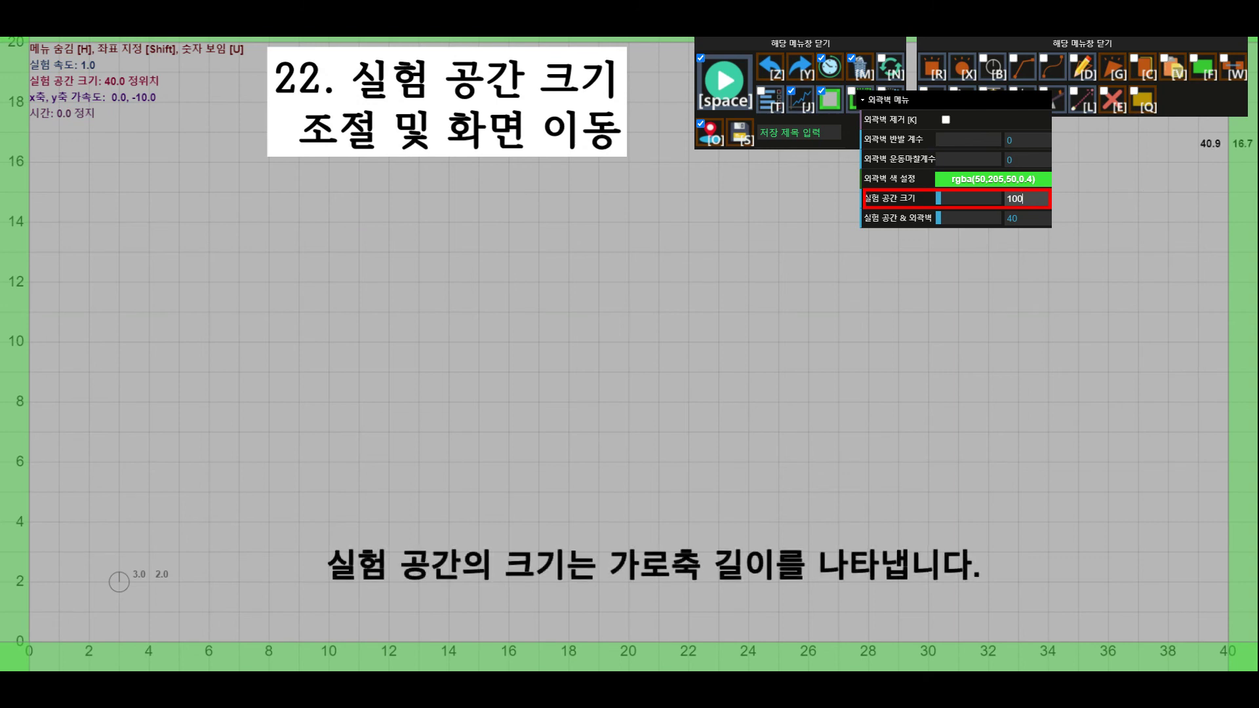
pyautogui.click(1146, 198)
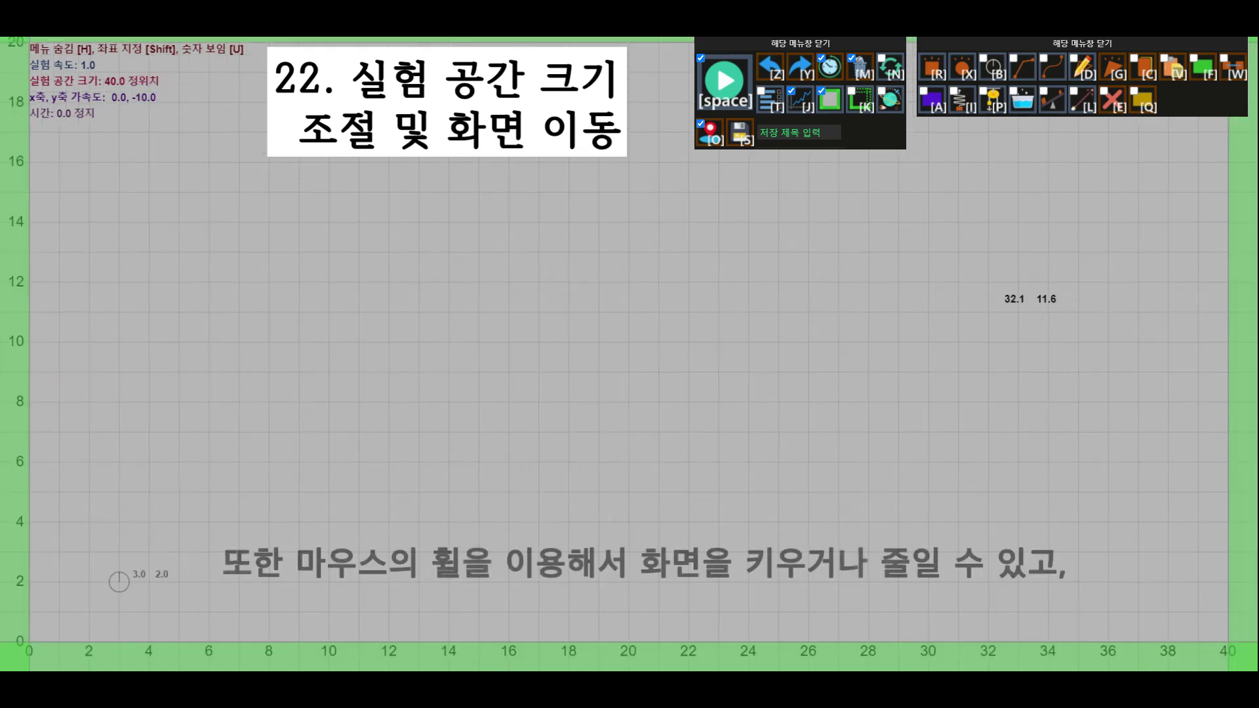
# Zoom and pan around the experiment space, and restore the view to its home position within the outer walls.
pyautogui.scroll(-20, 992, 302)
pyautogui.scroll(-5, 1003, 303)
pyautogui.scroll(8, 1018, 312)
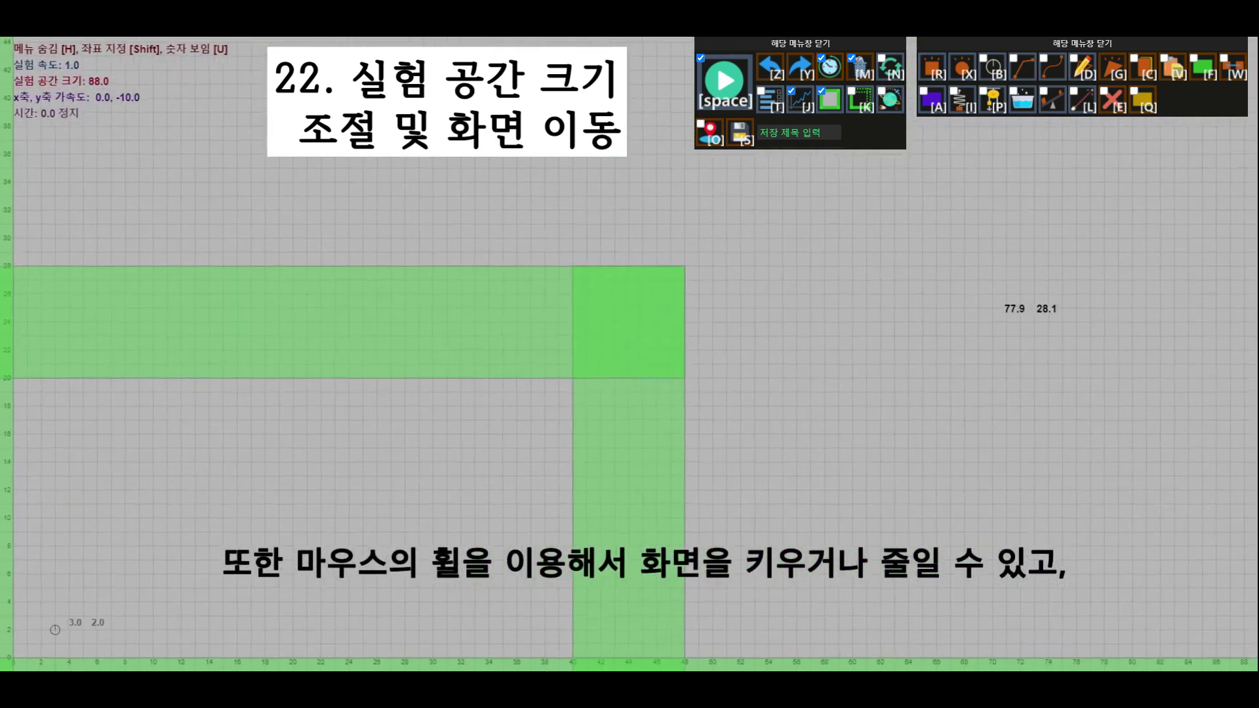
pyautogui.scroll(8, 995, 311)
pyautogui.moveTo(960, 279); pyautogui.dragTo(772, 323)
pyautogui.moveTo(1009, 262); pyautogui.dragTo(732, 362)
pyautogui.moveTo(937, 278); pyautogui.dragTo(769, 347)
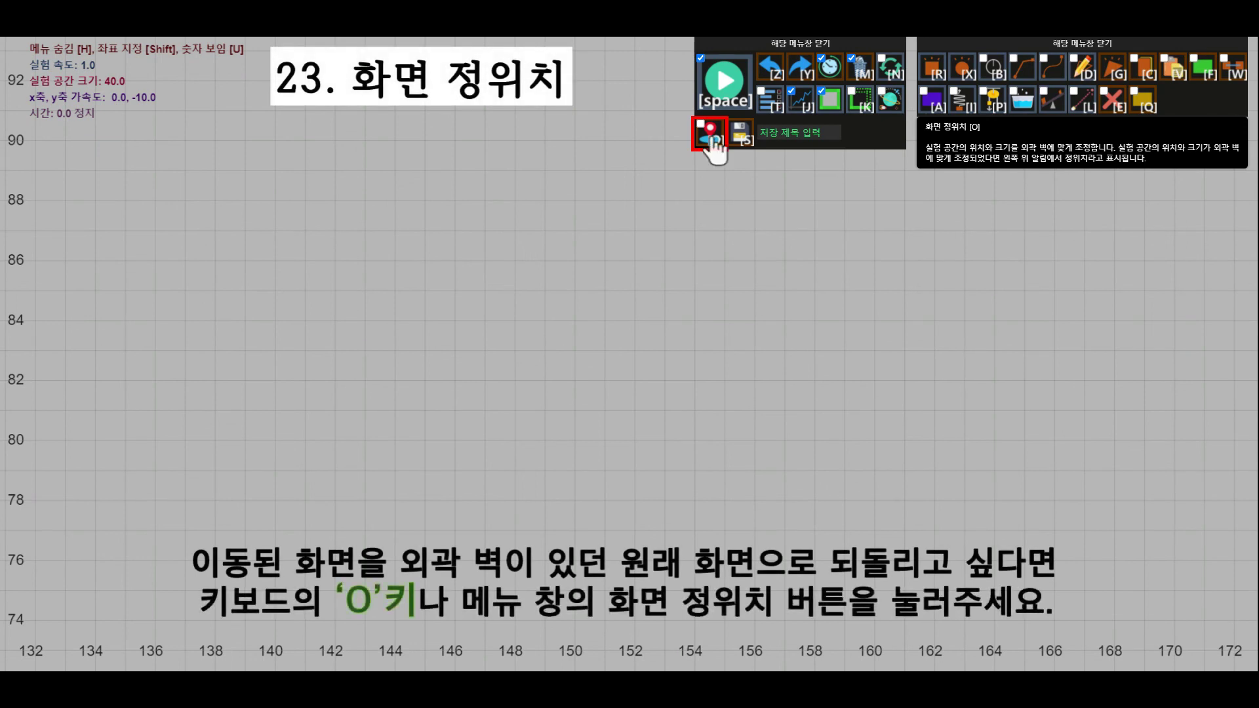
pyautogui.click(711, 137)
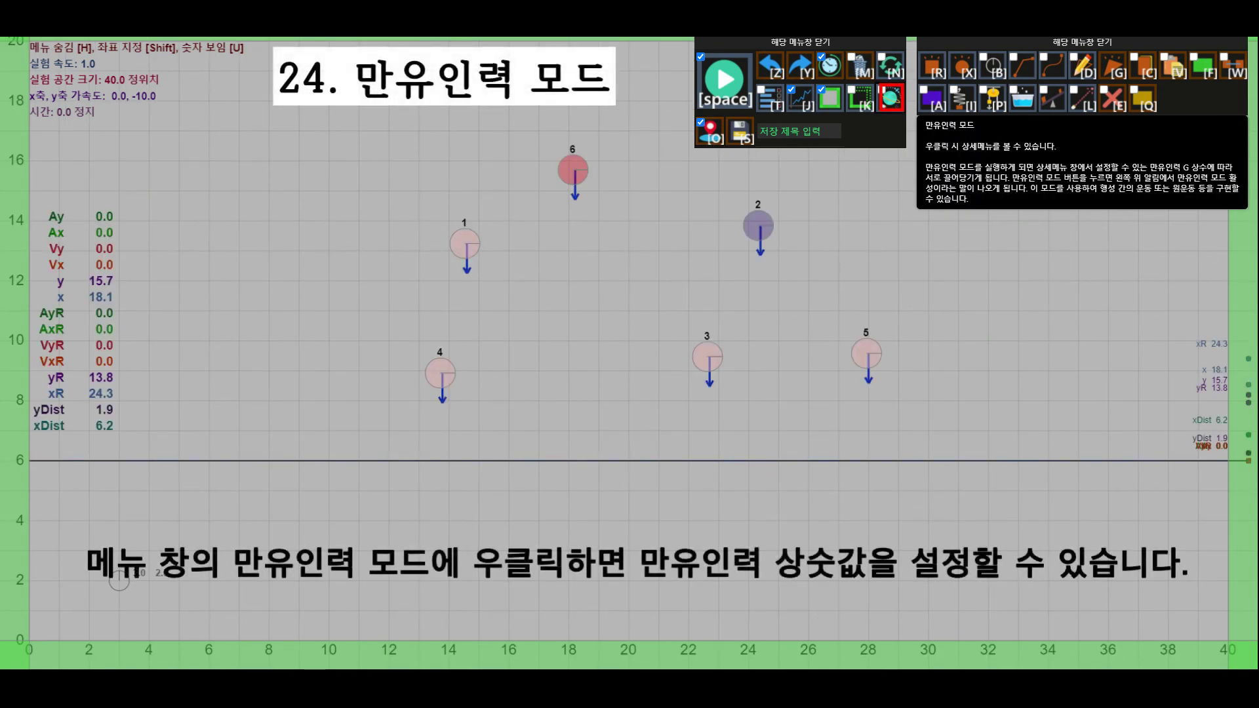
# Set the gravitational constant G to 5, and run the six circles in universal gravitation mode.
pyautogui.rightClick(890, 98)
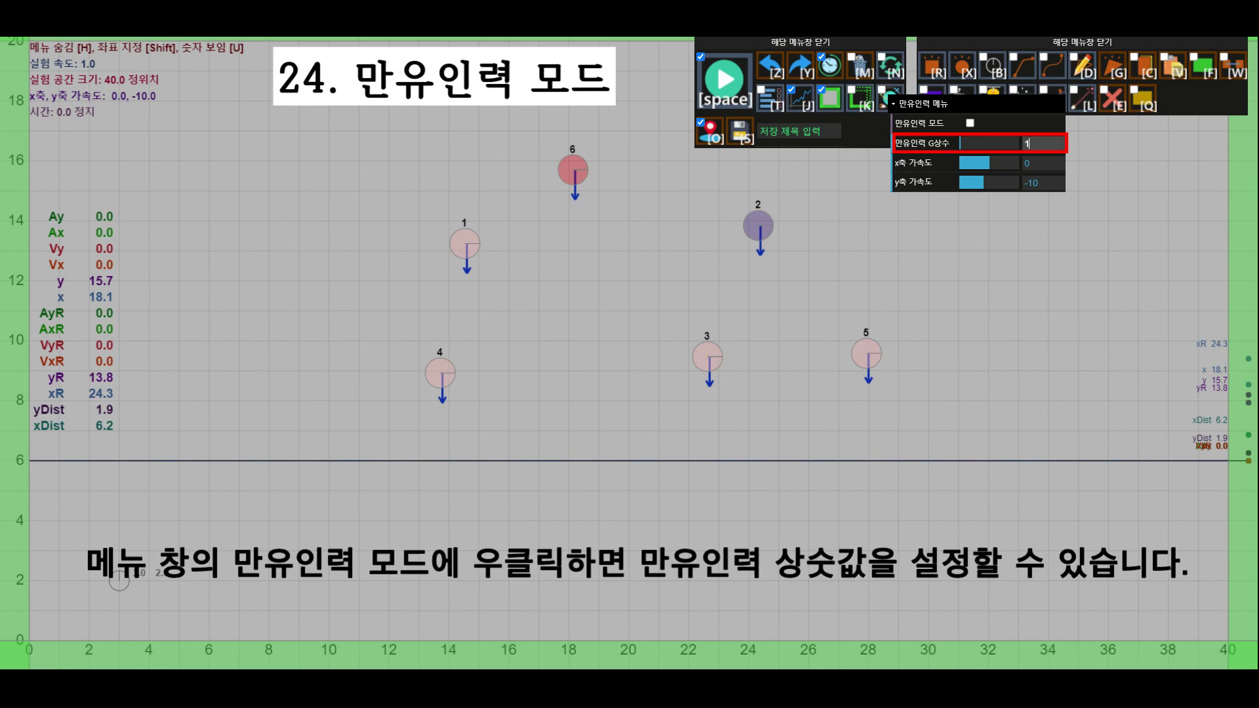
pyautogui.press('Return')
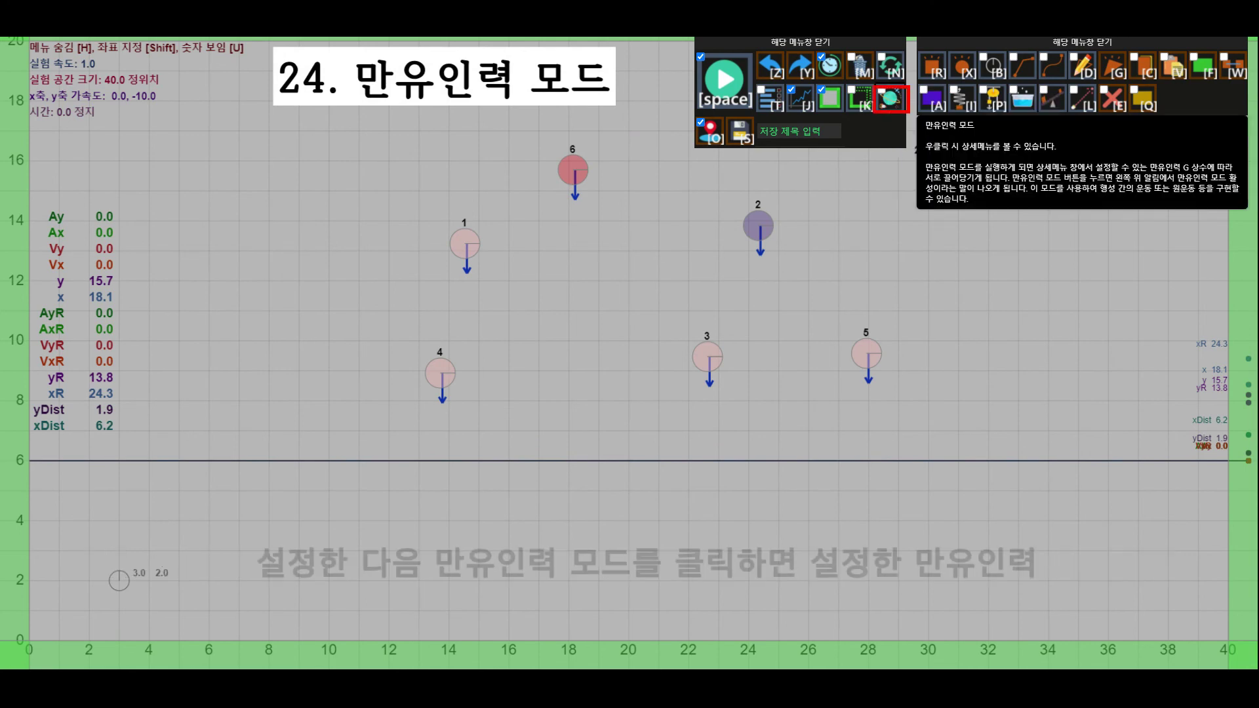
pyautogui.click(890, 99)
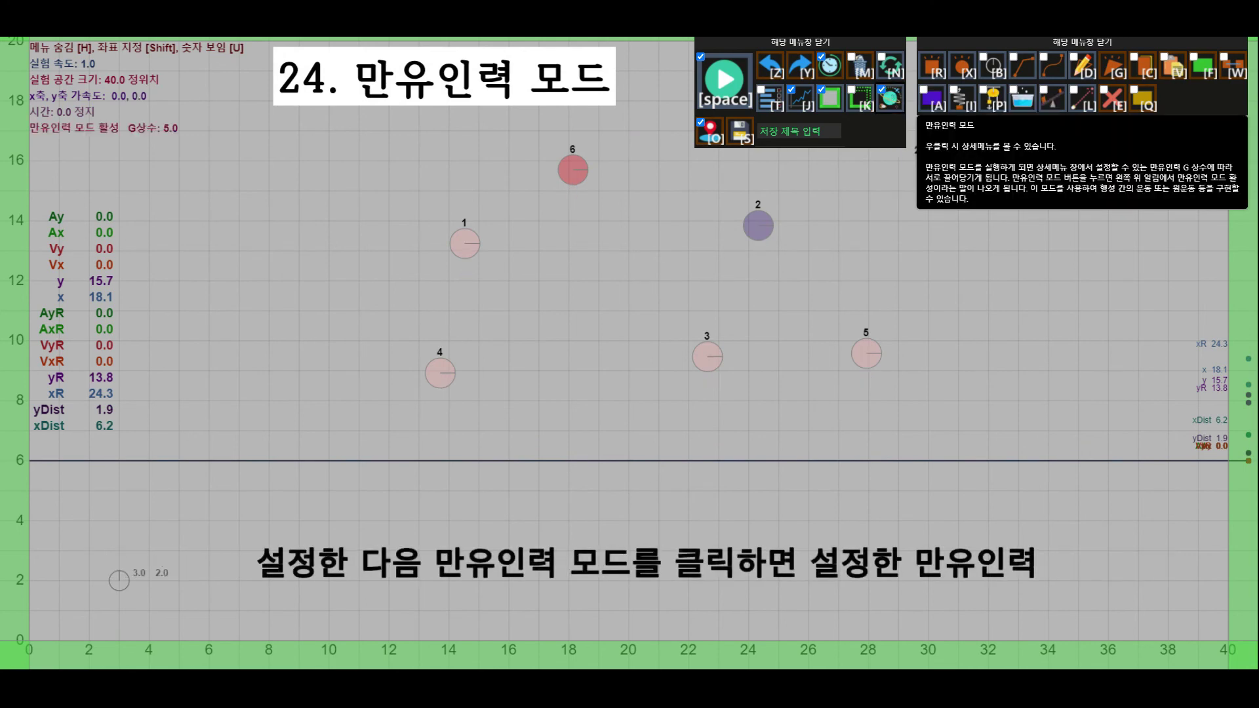
pyautogui.press('space')
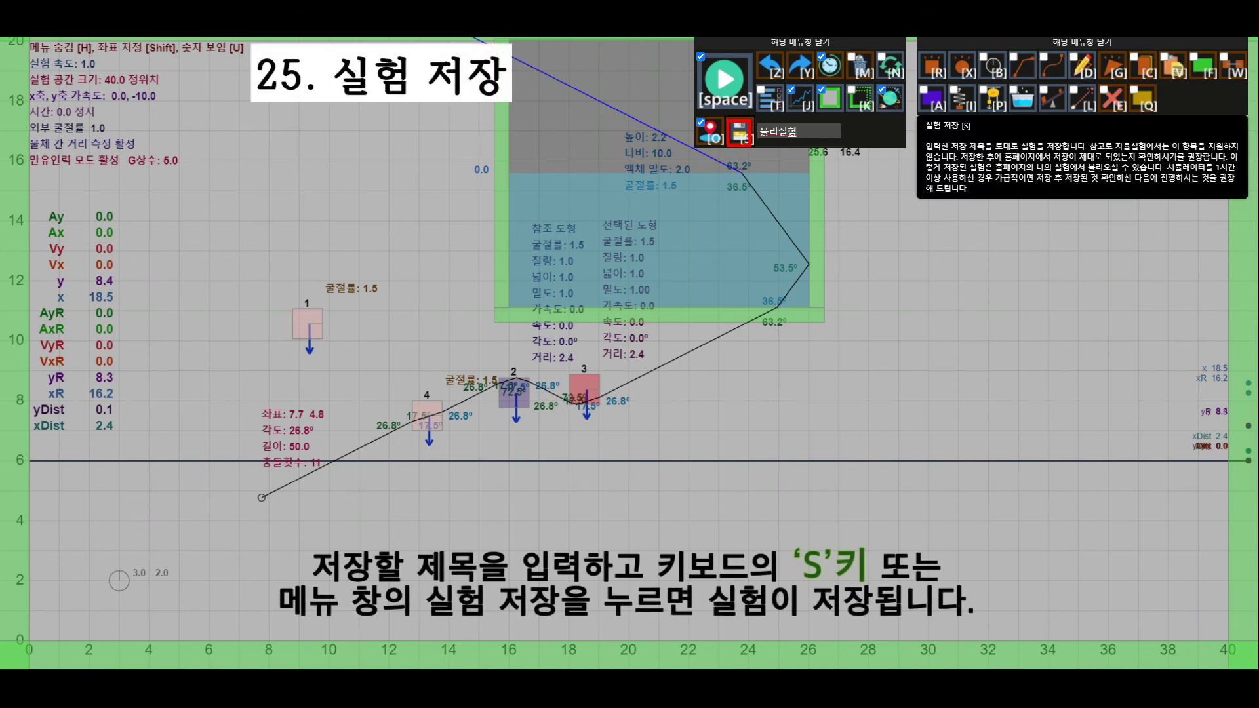
# Save the experiment under the title 물리실험, accepting the confirmation messages.
pyautogui.click(738, 138)
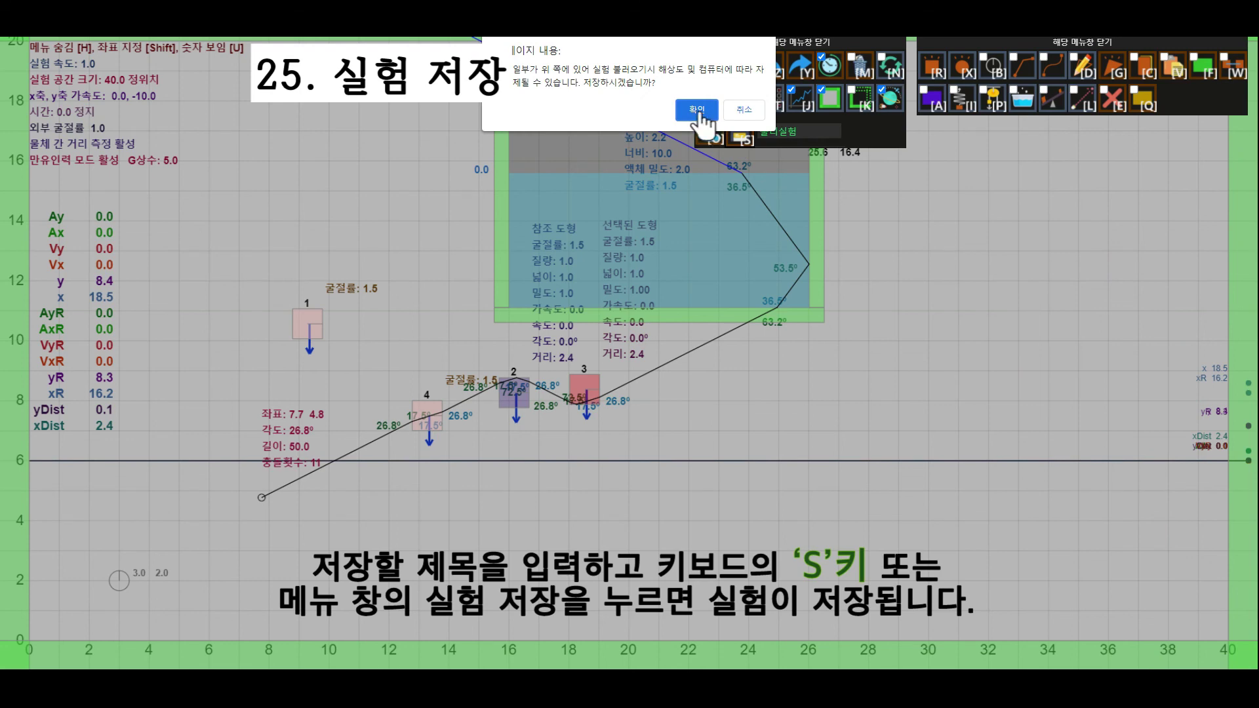
pyautogui.click(696, 112)
pyautogui.click(697, 110)
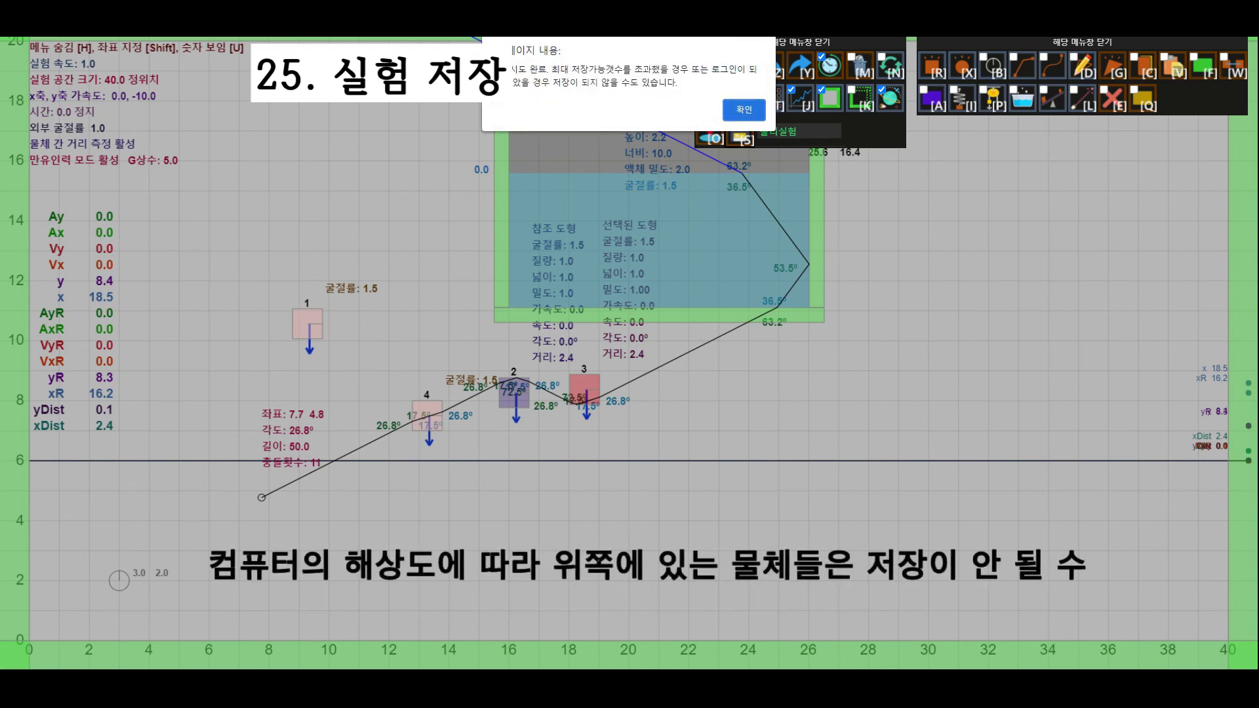
pyautogui.press('Return')
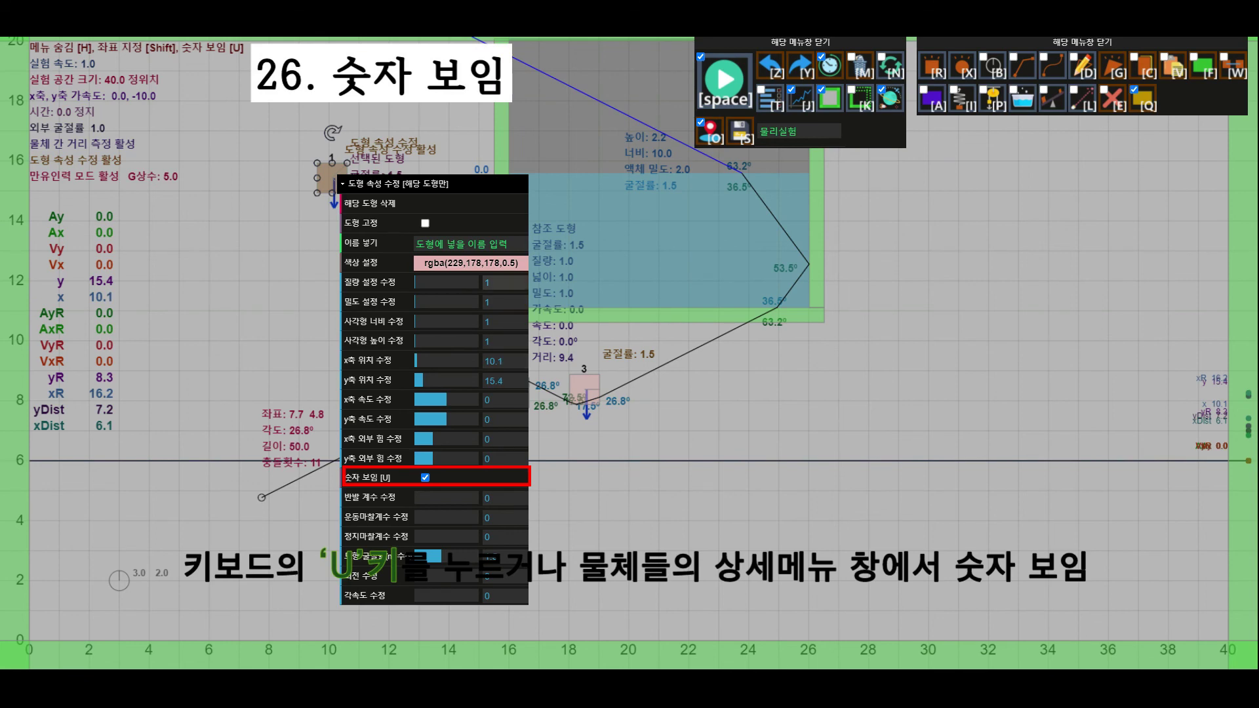
# Turn off the display of the objects' detailed numeric values.
pyautogui.press('u')
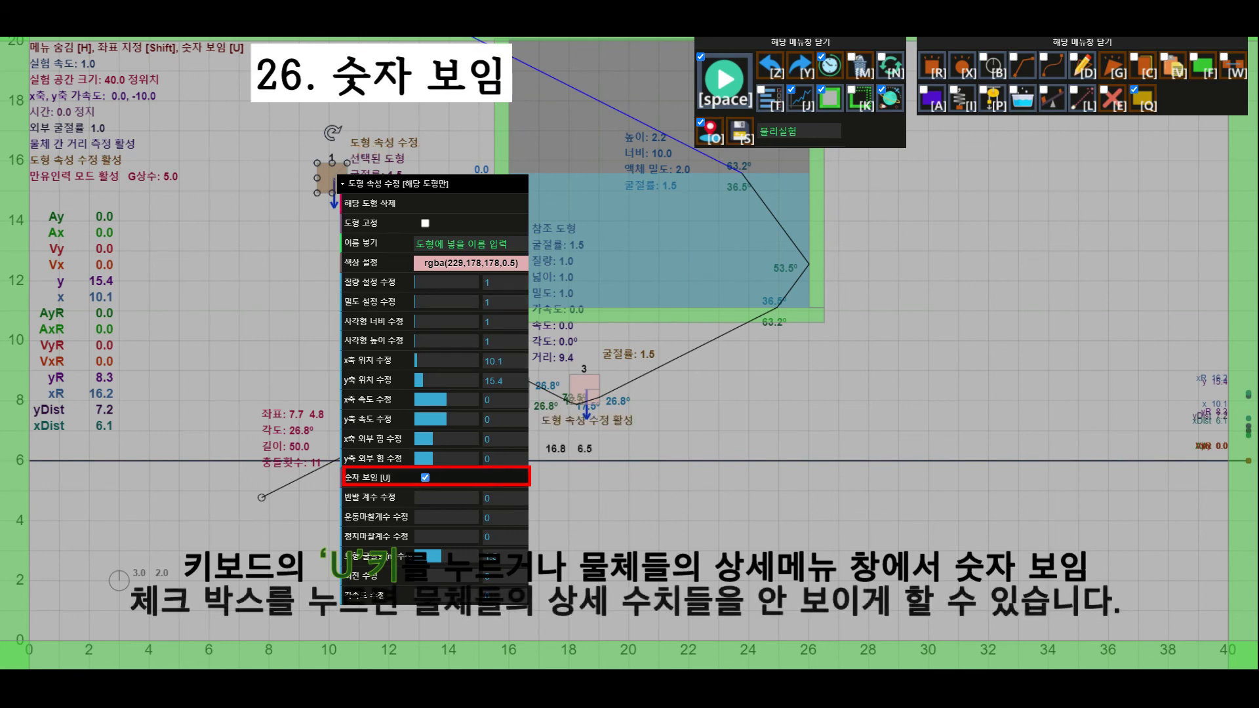
pyautogui.click(271, 388)
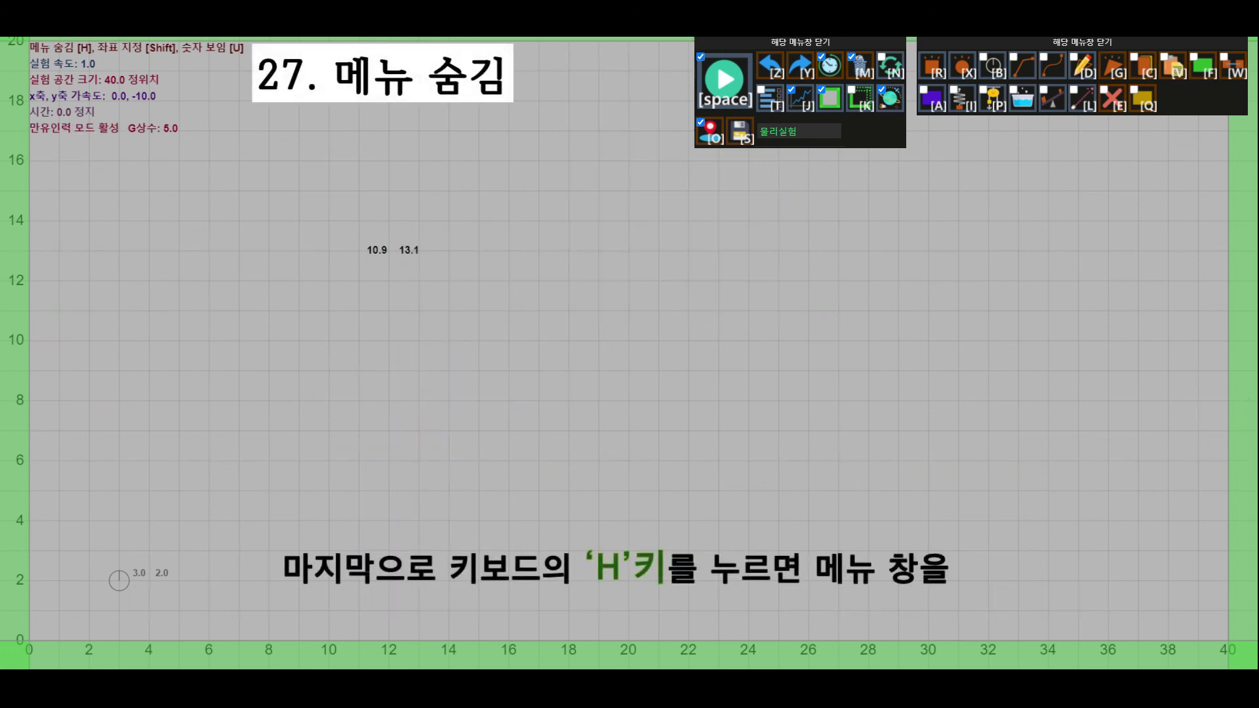
# Hide the menu windows to widen the usable experiment space.
pyautogui.press('h')
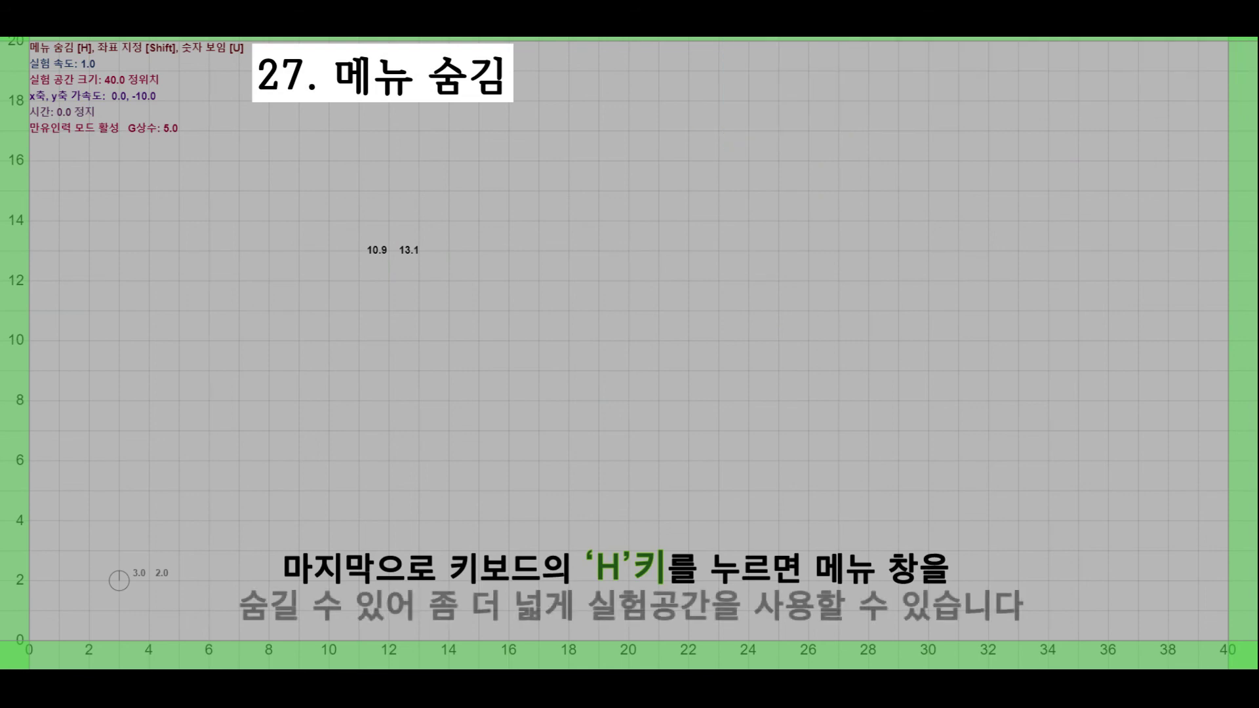